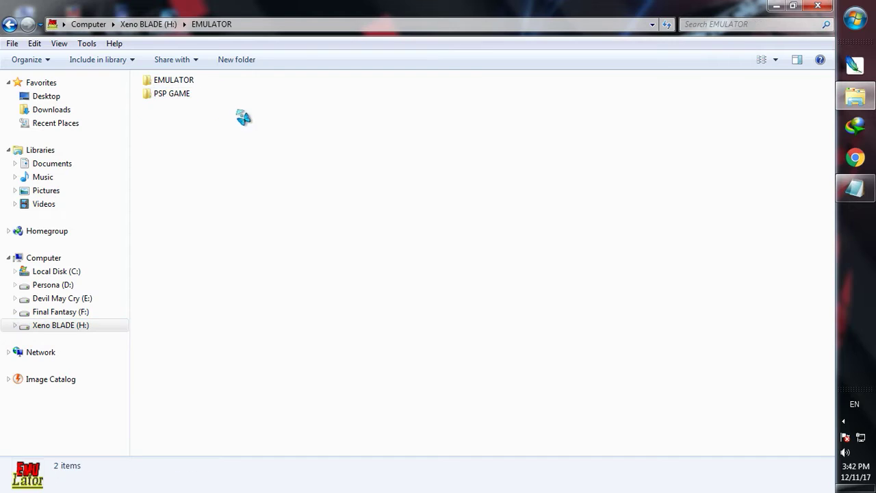
# Open the PKHEX folder inside EMULATOR > 3DS CITRA.
pyautogui.doubleClick(187, 83)
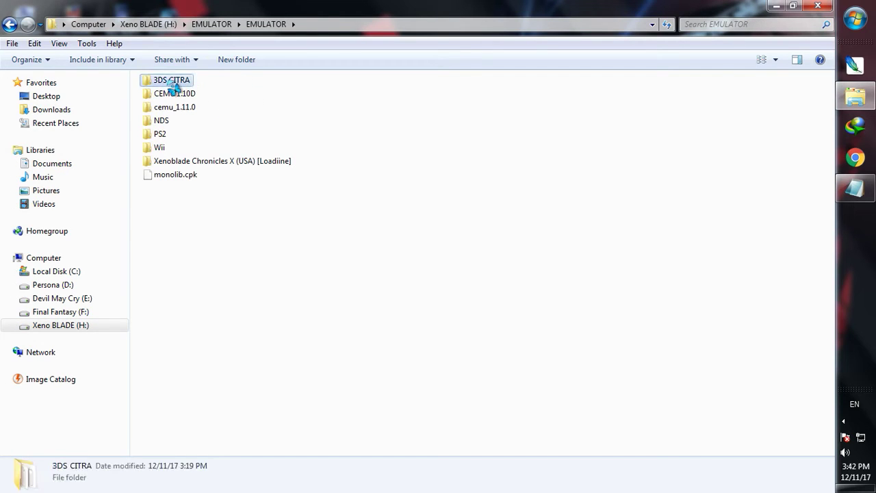
pyautogui.doubleClick(158, 82)
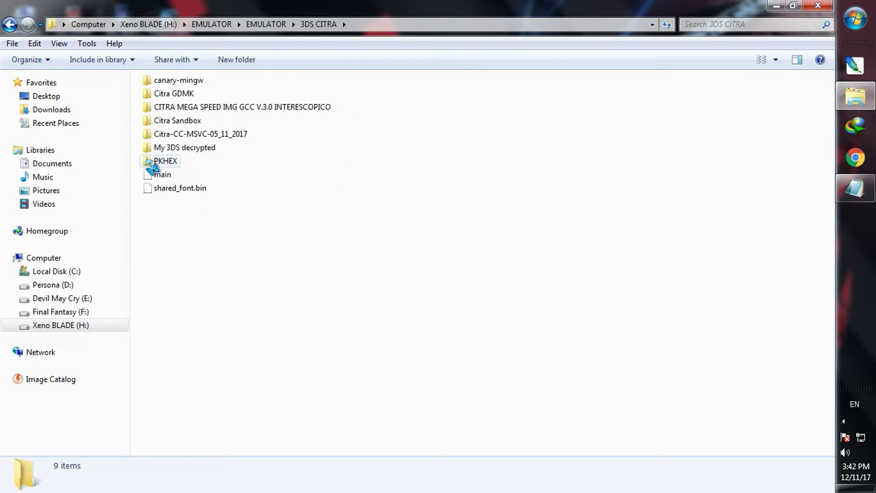
pyautogui.click(173, 165)
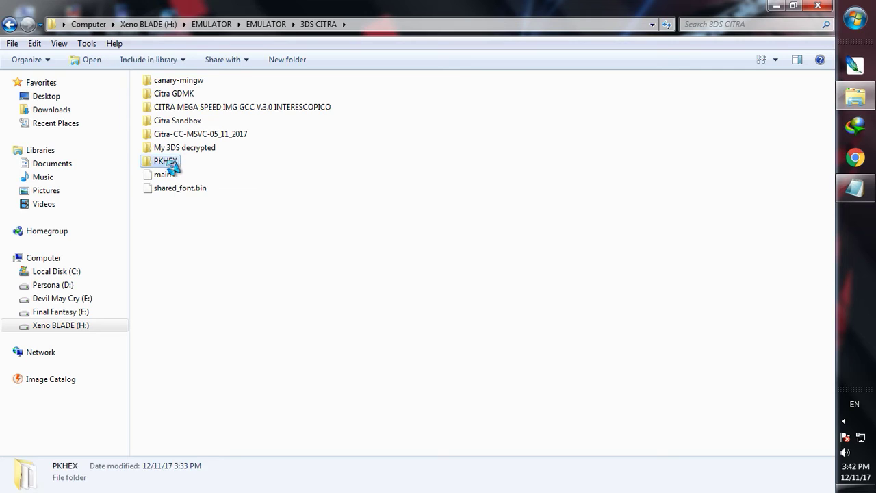
pyautogui.doubleClick(172, 165)
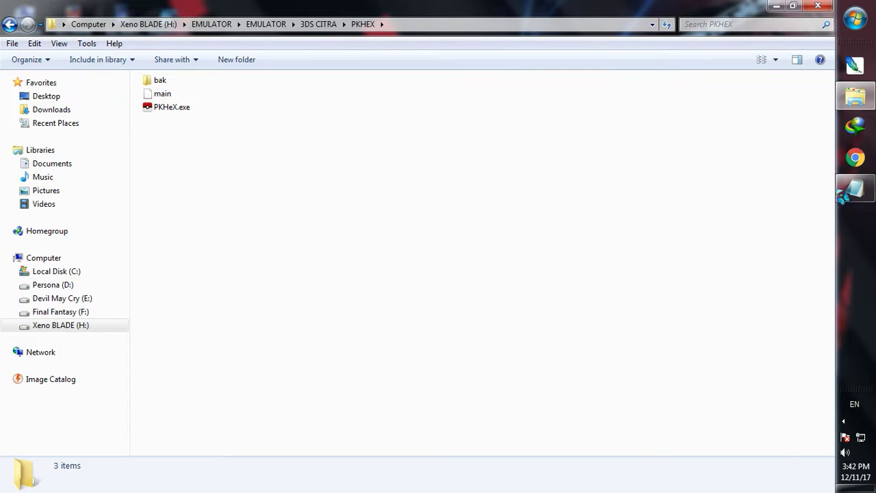
# Switch to Notepad and replace all of the note's text with "Open PKHEX exe .".
pyautogui.click(849, 191)
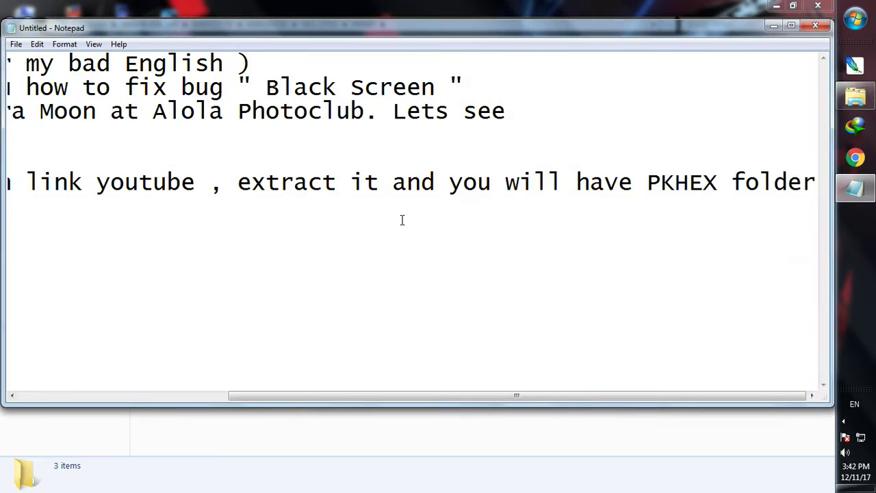
pyautogui.hotkey('ctrl', 'a')
pyautogui.press('Delete')
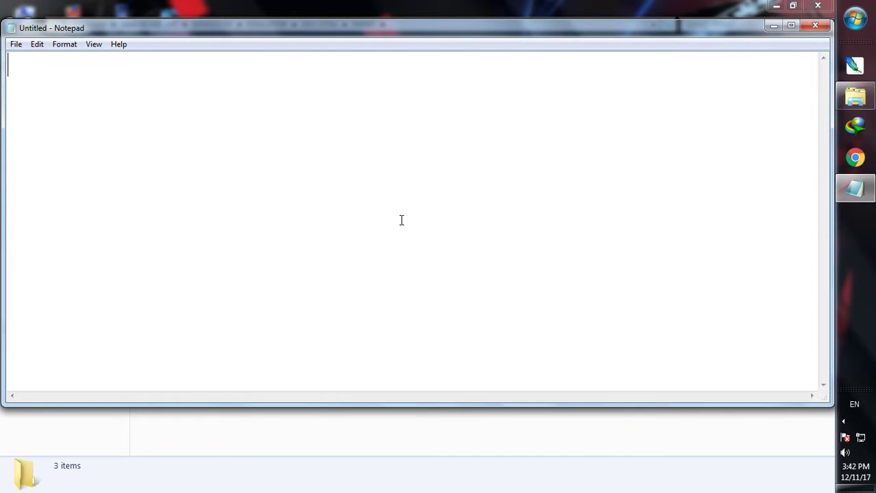
pyautogui.write('Open PK')
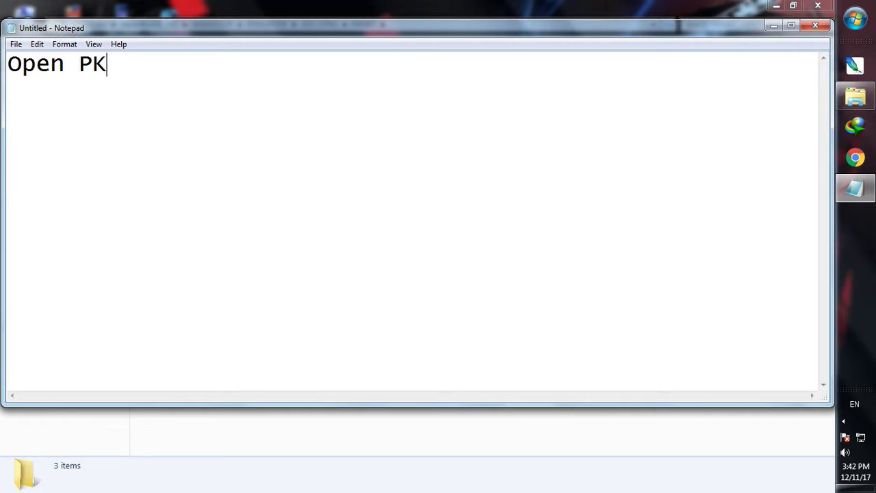
pyautogui.write('HEX exe .')
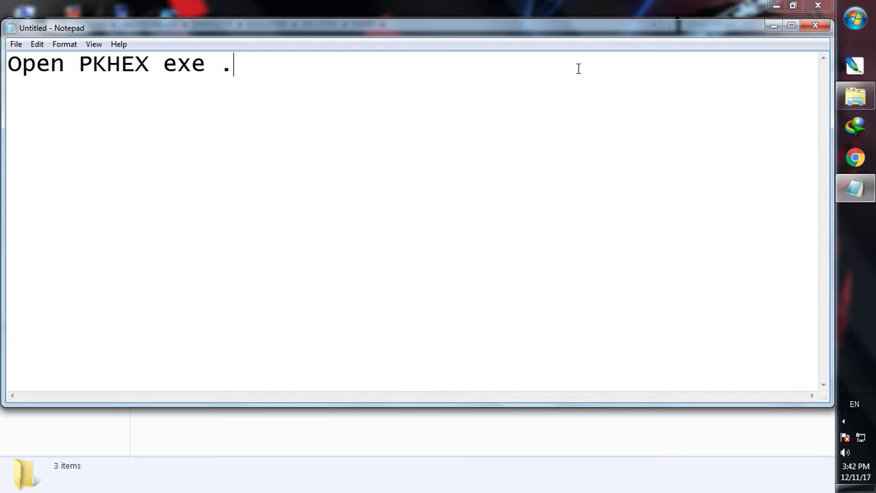
# Put Notepad away, launch PKHeX.exe from the PKHEX folder and reposition its window.
pyautogui.click(774, 26)
pyautogui.click(182, 109)
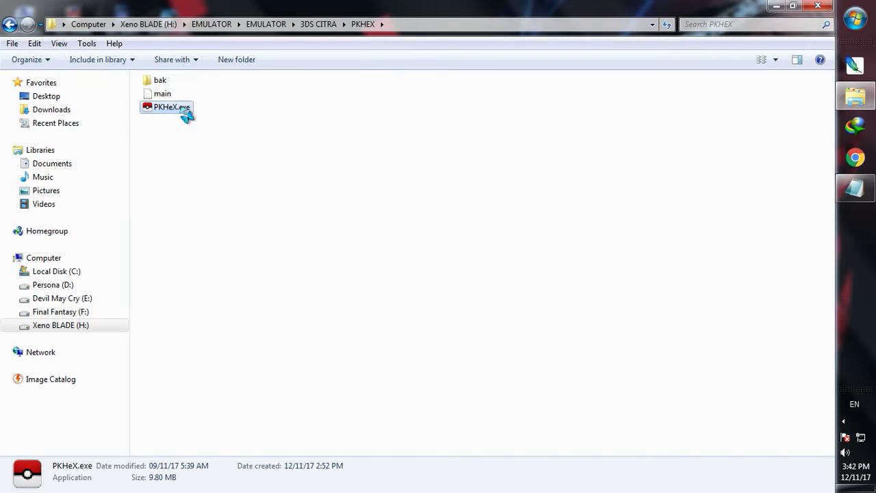
pyautogui.doubleClick(185, 114)
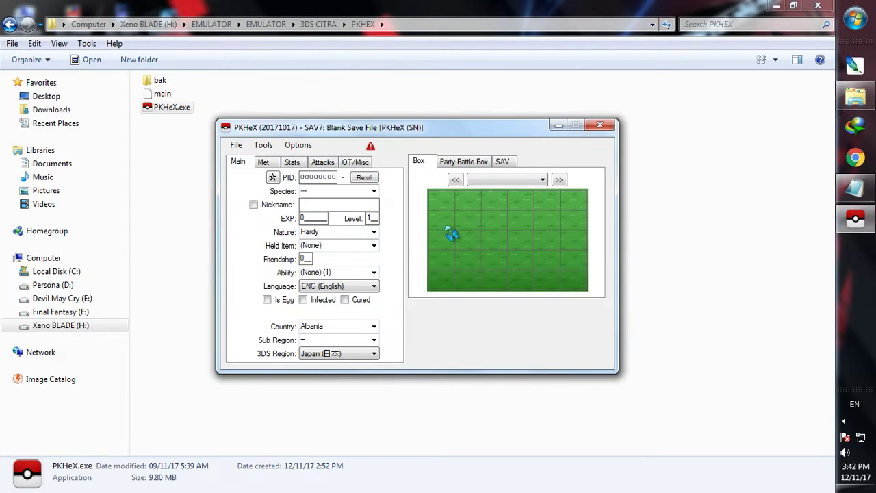
pyautogui.moveTo(438, 128); pyautogui.dragTo(282, 115)
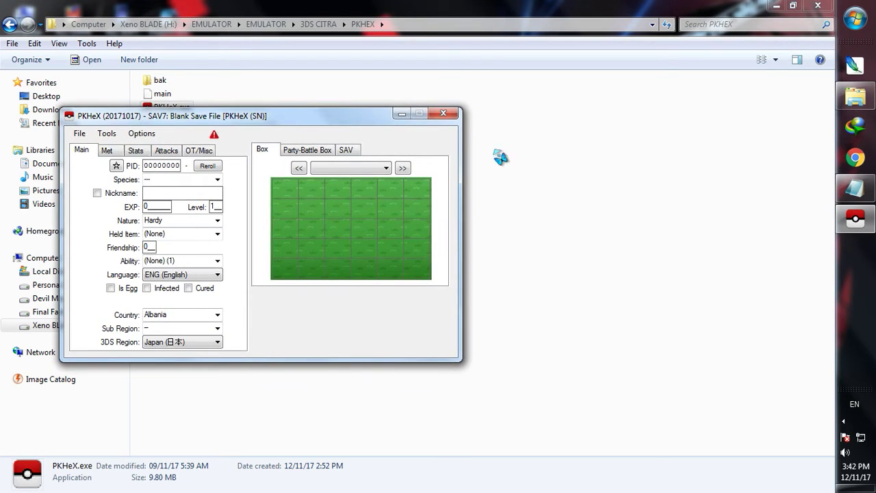
# Add a second line to the Notepad note reading "Open your save file , it locate in sdmc folder CITRA".
pyautogui.click(855, 189)
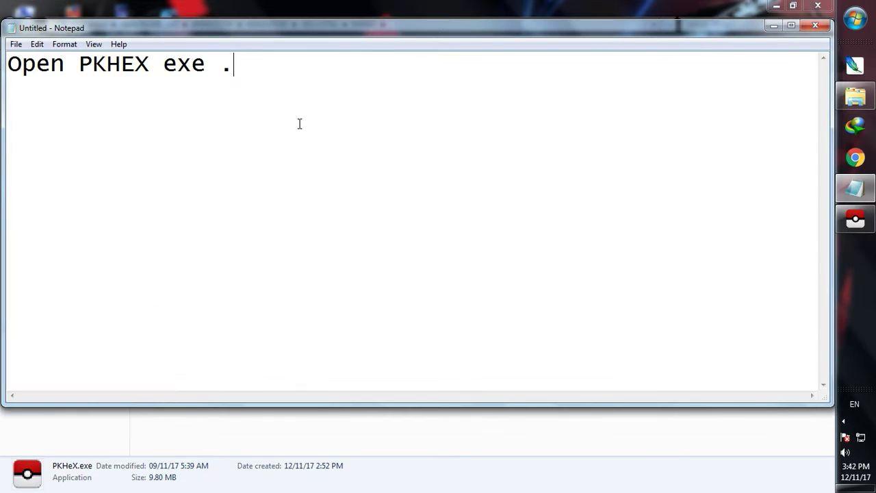
pyautogui.write('Ope')
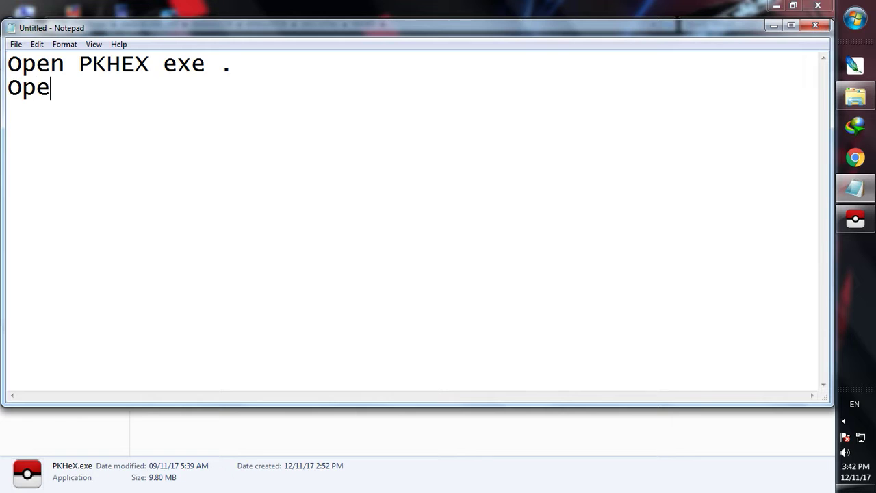
pyautogui.write('n your')
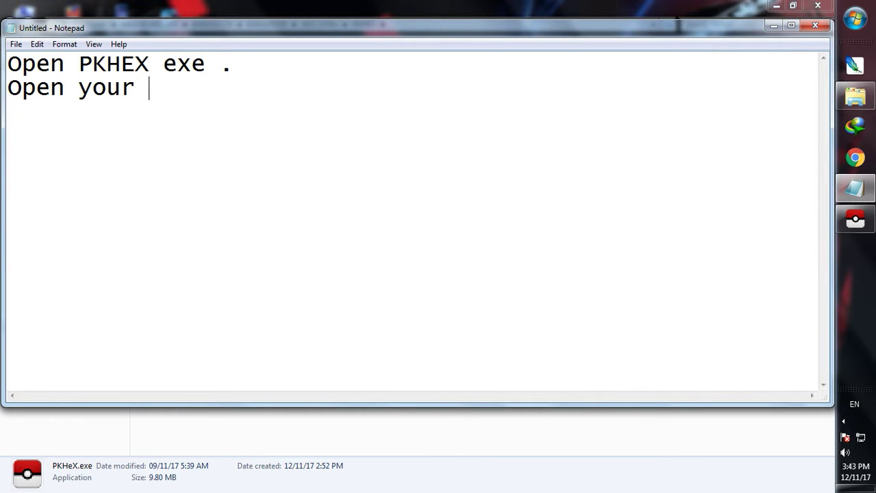
pyautogui.write(' save file')
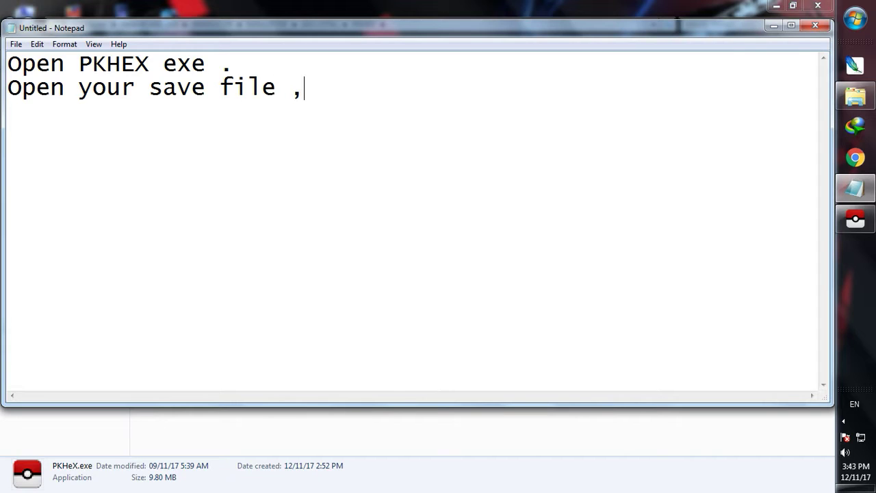
pyautogui.write(' , it locate in')
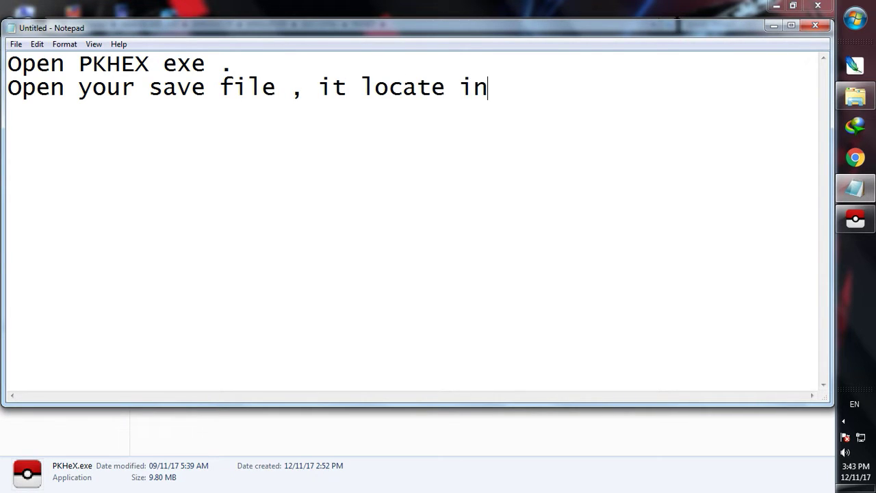
pyautogui.write(' sdmc folder')
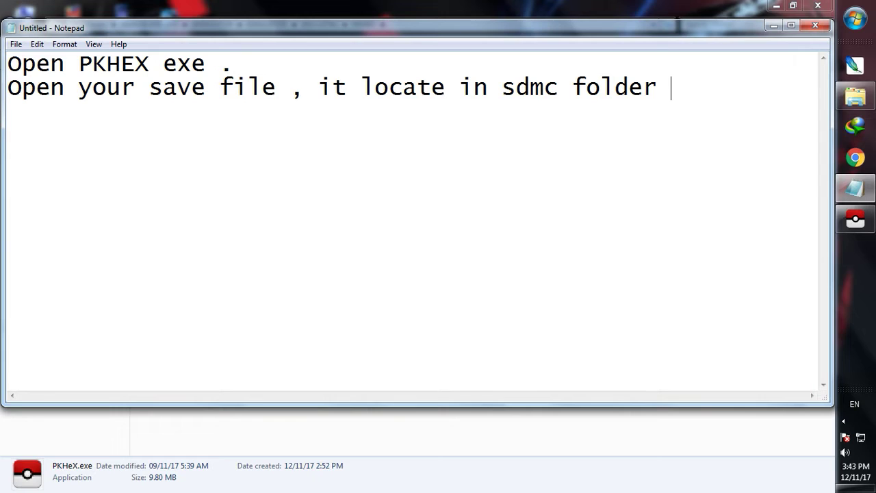
pyautogui.write(' CITRA')
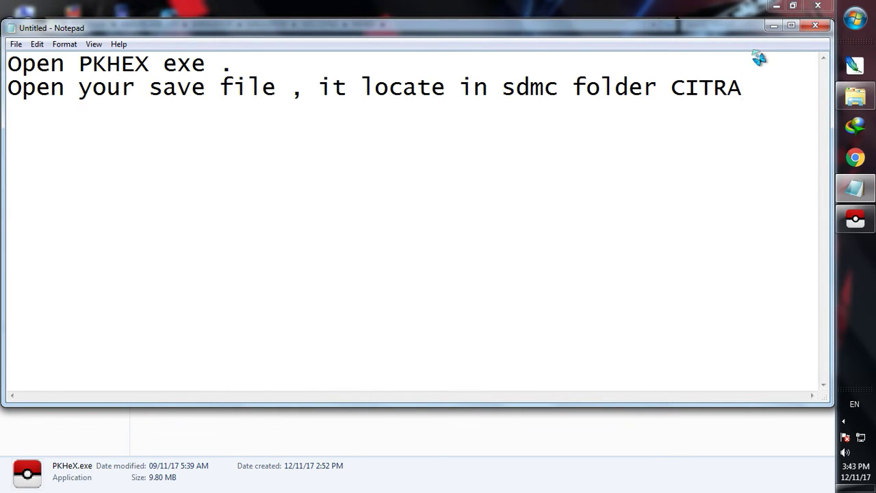
# Return to PKHeX, start opening a save file and browse Xeno BLADE (H:) > EMULATOR > EMULATOR > 3DS CITRA to the Citra-CC-MSVC-05_11_2017 folder.
pyautogui.click(774, 25)
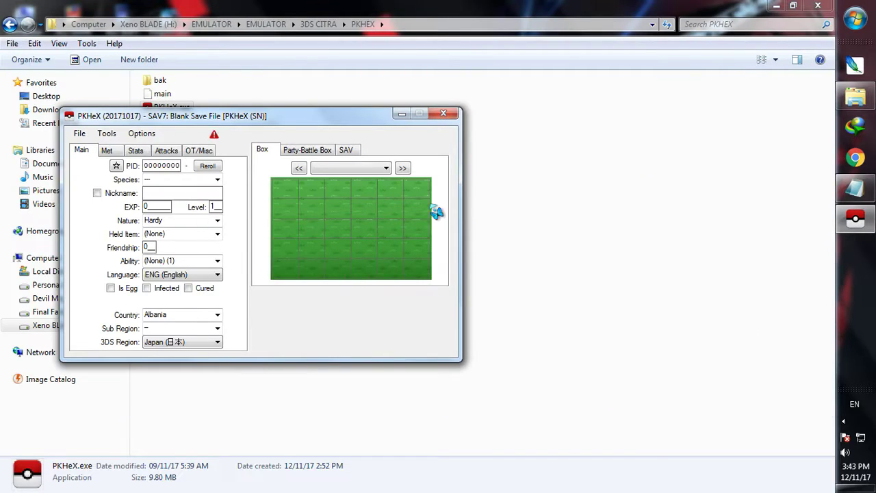
pyautogui.moveTo(328, 122); pyautogui.dragTo(522, 123)
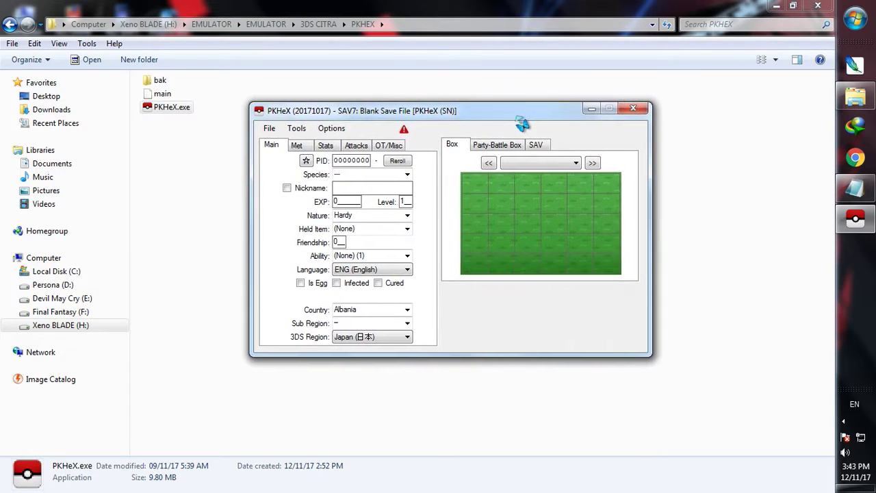
pyautogui.click(269, 128)
pyautogui.click(299, 146)
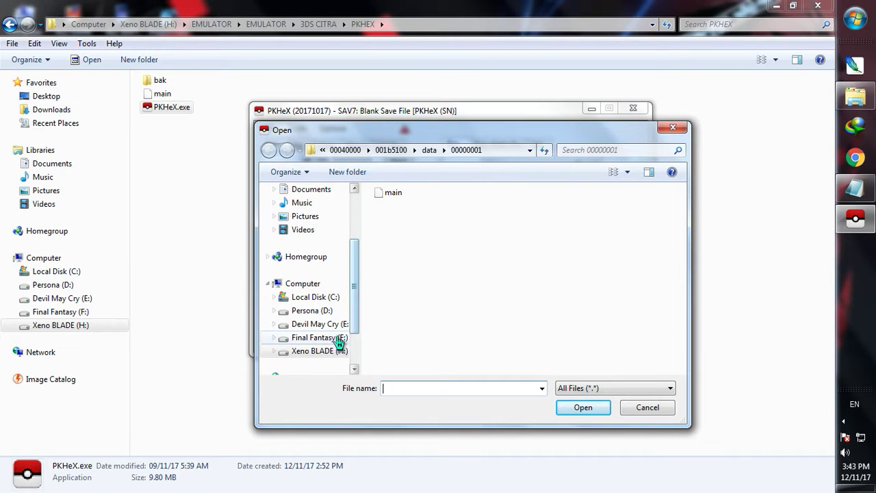
pyautogui.click(319, 350)
pyautogui.doubleClick(404, 206)
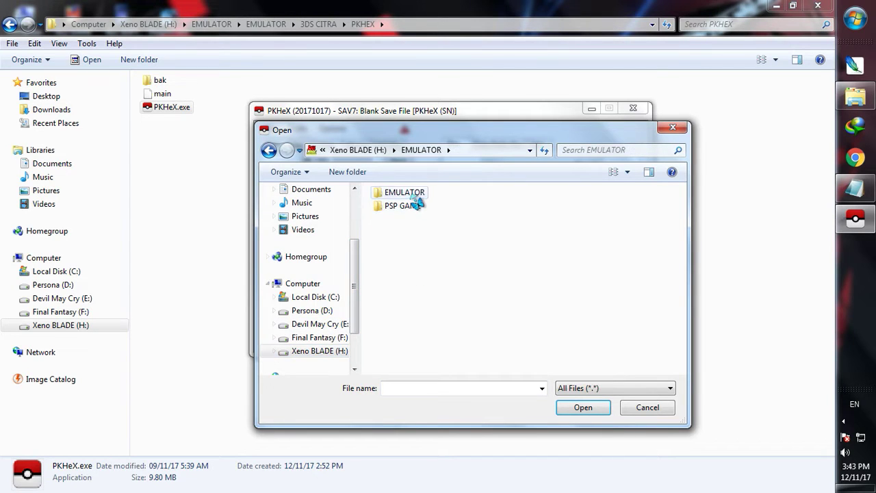
pyautogui.doubleClick(403, 193)
pyautogui.doubleClick(404, 194)
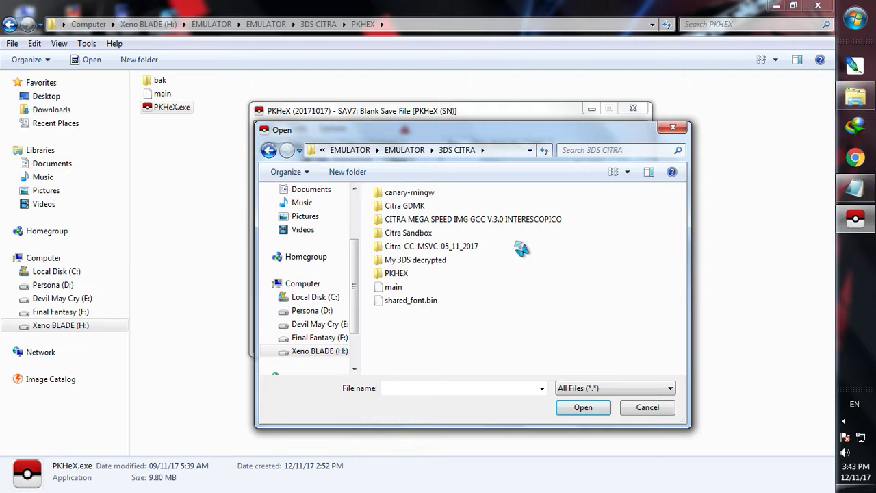
pyautogui.doubleClick(448, 248)
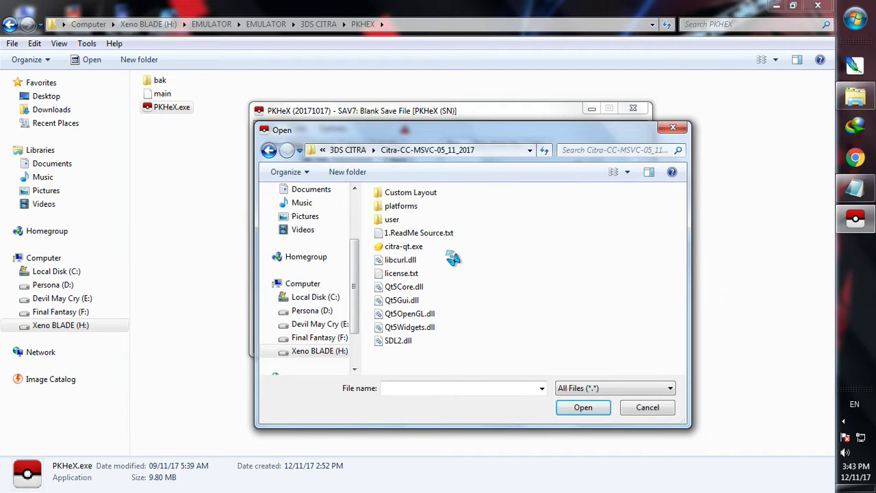
# Browse through user > sdmc > Nintendo 3DS and the two all-zero folders to title > 00040000.
pyautogui.doubleClick(396, 221)
pyautogui.doubleClick(397, 234)
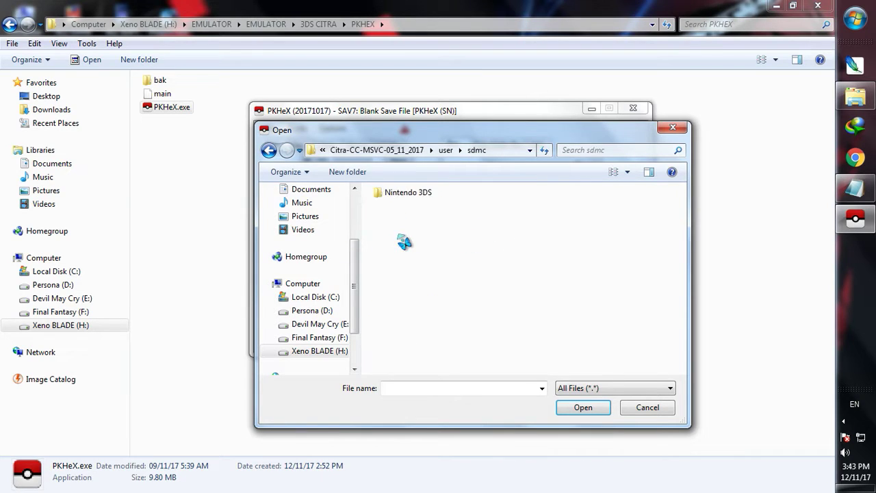
pyautogui.doubleClick(419, 195)
pyautogui.doubleClick(424, 194)
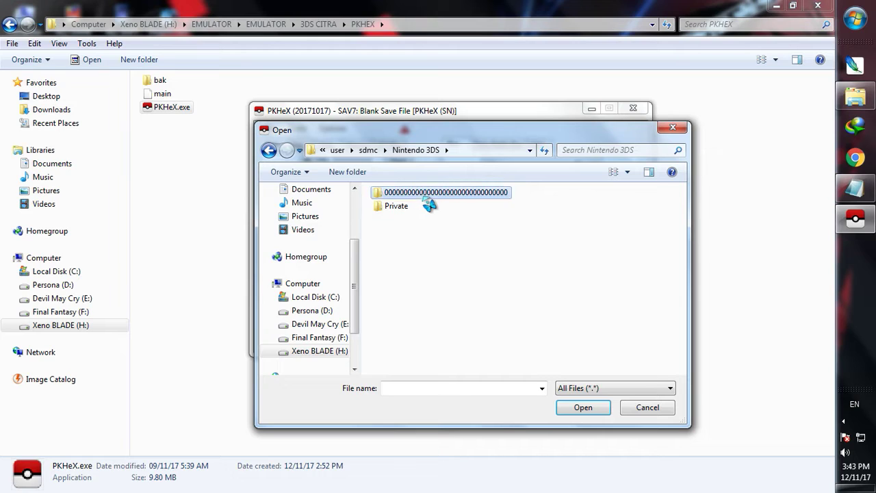
pyautogui.doubleClick(426, 194)
pyautogui.doubleClick(401, 209)
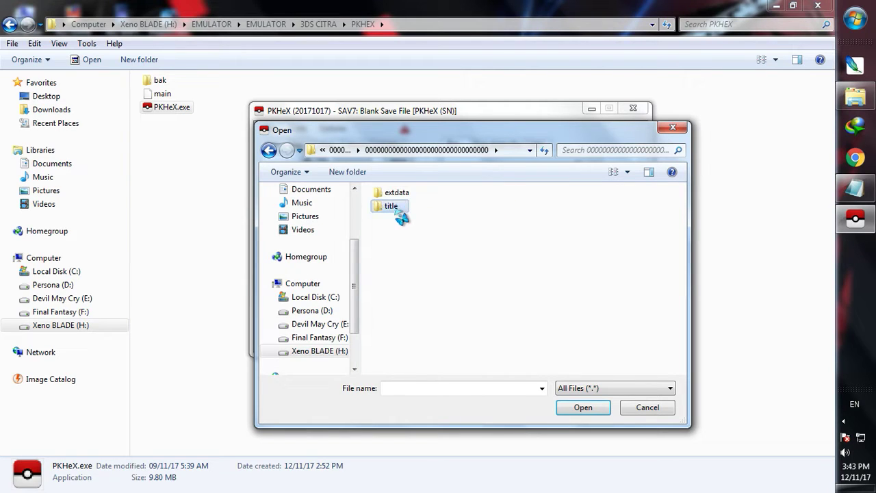
pyautogui.doubleClick(411, 195)
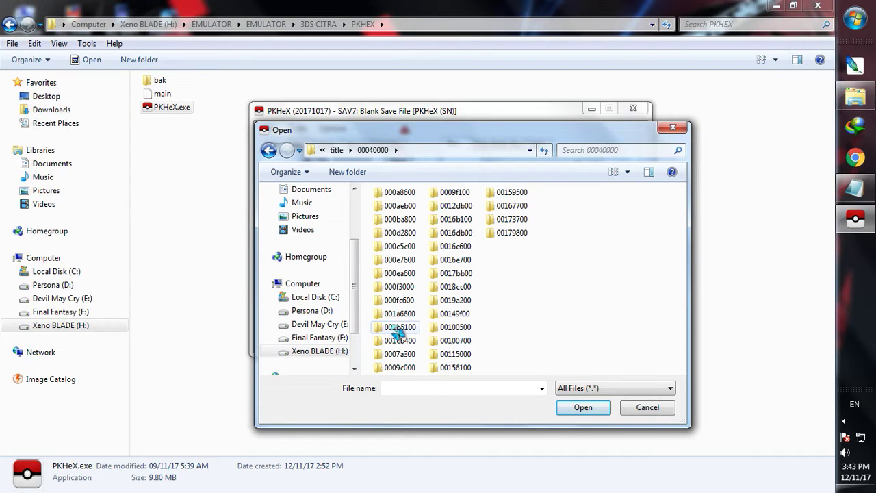
# Open the save file main from 001b5100 > data > 00000001 and reposition the PKHeX window.
pyautogui.doubleClick(400, 328)
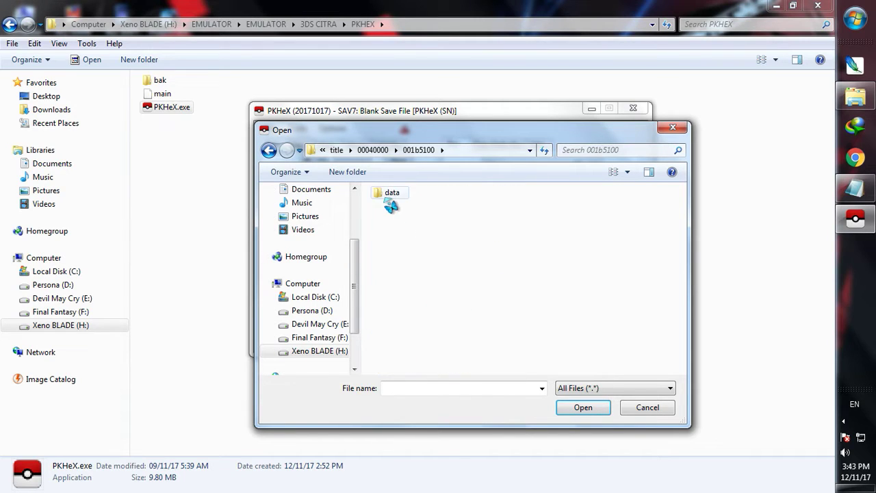
pyautogui.doubleClick(387, 197)
pyautogui.doubleClick(409, 197)
pyautogui.click(401, 196)
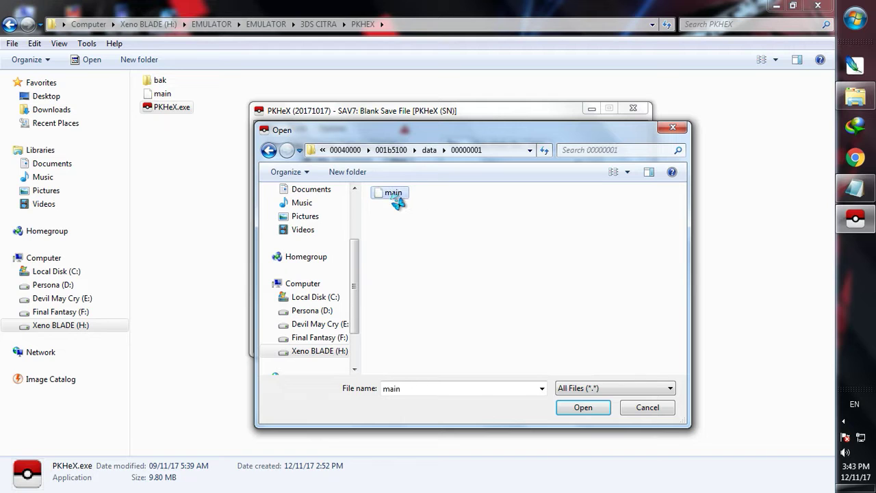
pyautogui.click(583, 408)
pyautogui.moveTo(545, 115); pyautogui.dragTo(314, 154)
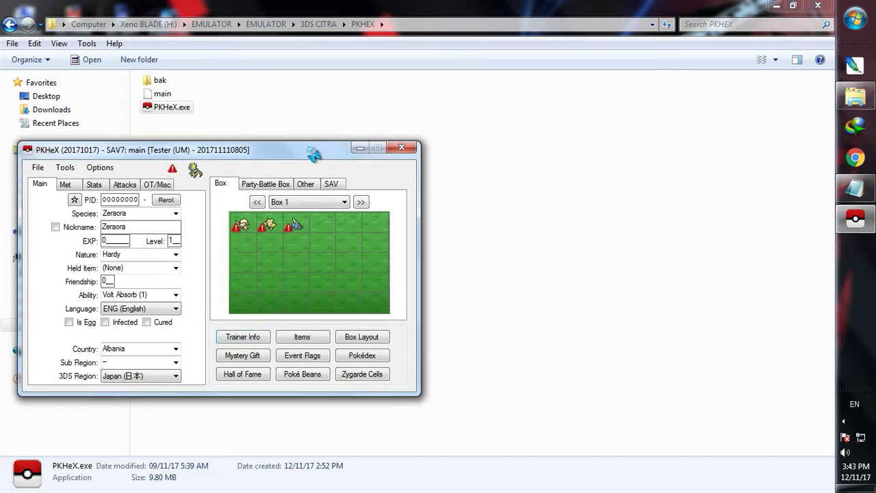
# Review the loaded save's trainer info, save the trainer data and view the Pokémon in the party.
pyautogui.click(243, 337)
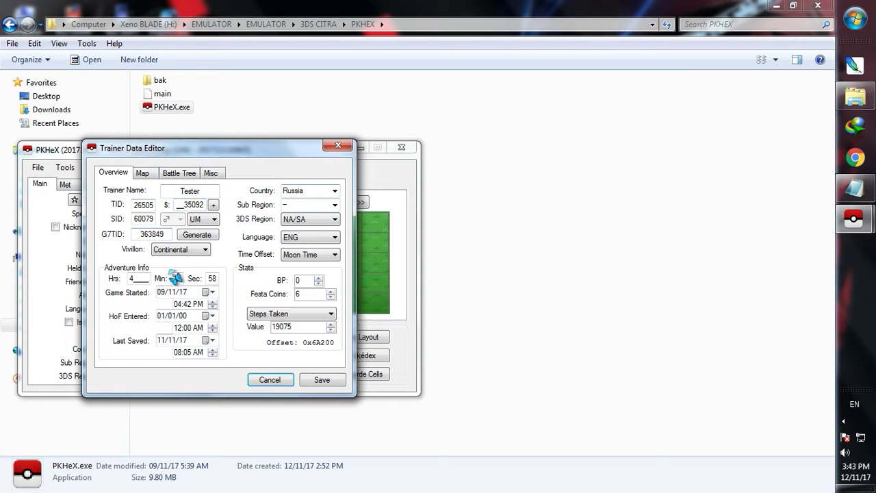
pyautogui.click(325, 381)
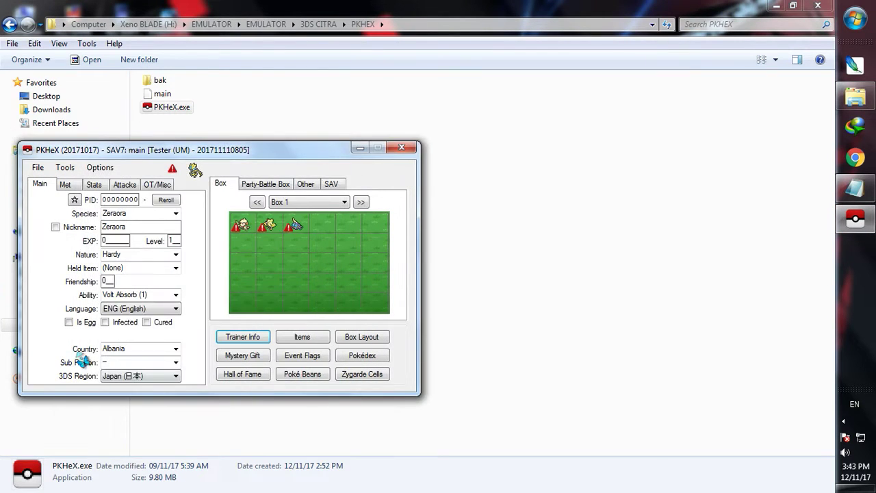
pyautogui.click(274, 184)
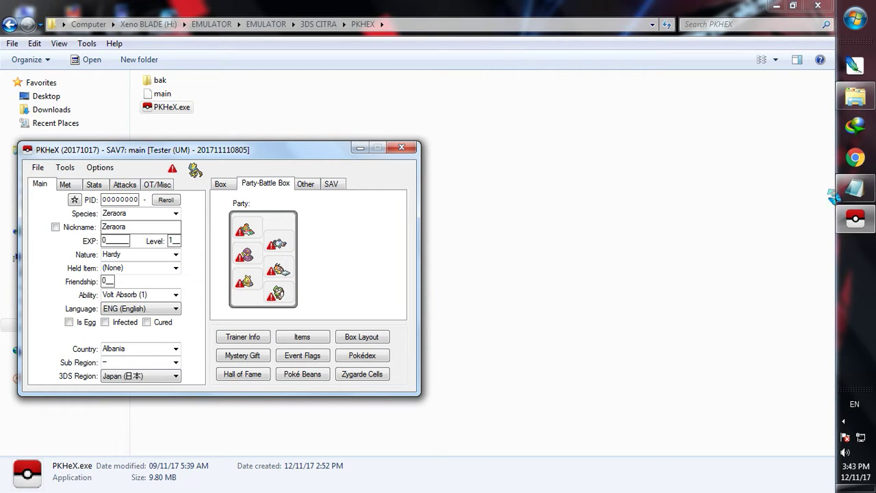
# Switch to Notepad and add the line 'Now Open another PKHEX exe , and open "main" file in PKHEX folder'.
pyautogui.click(856, 189)
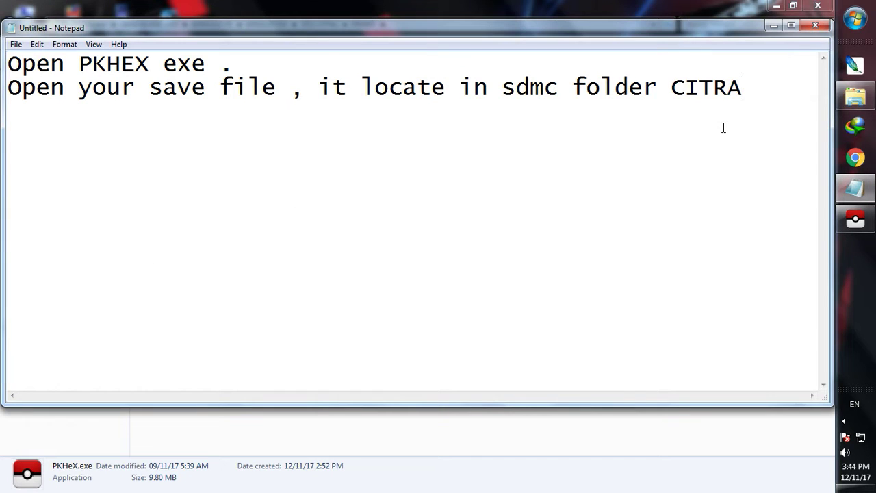
pyautogui.write('Now Open another')
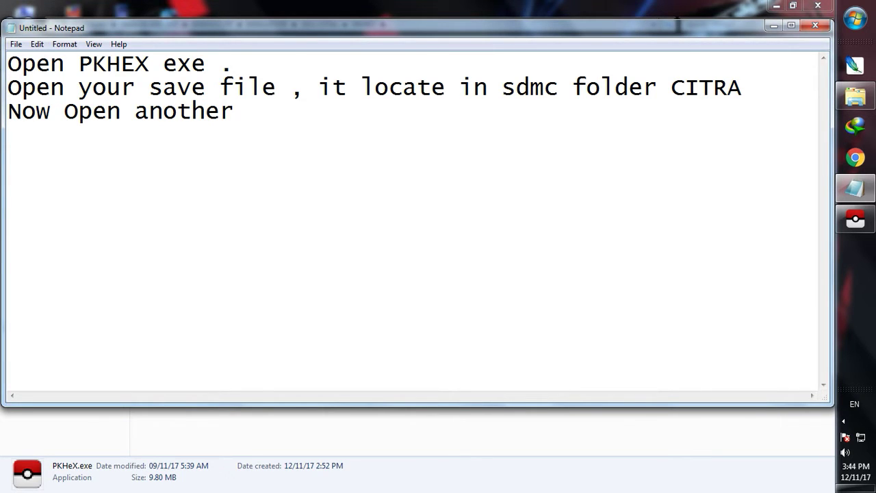
pyautogui.write(' PKHE')
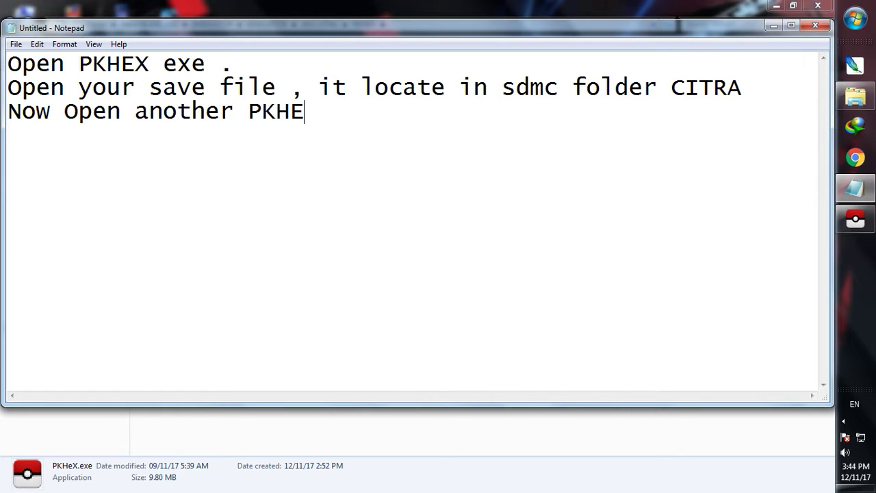
pyautogui.write('X exe')
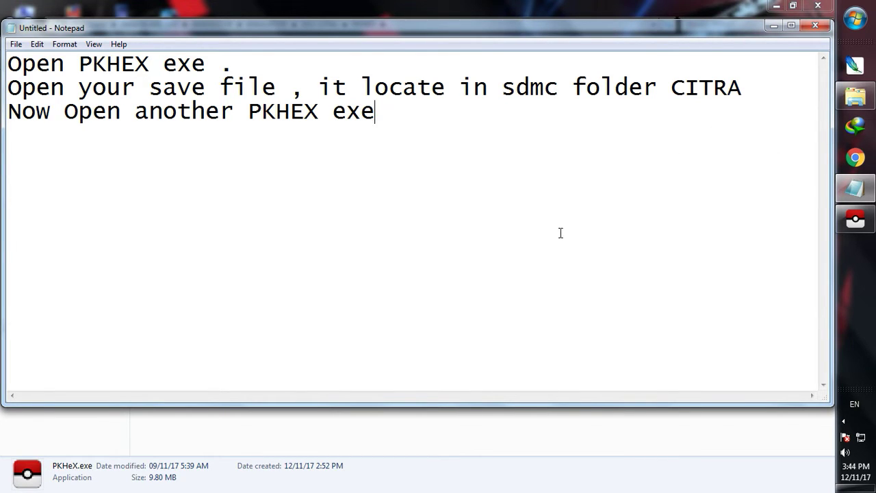
pyautogui.write(' , and ')
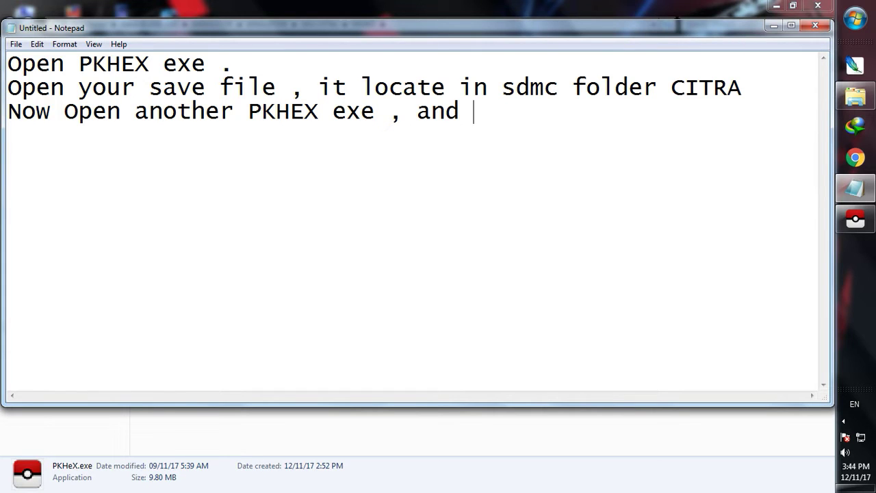
pyautogui.write('open "main')
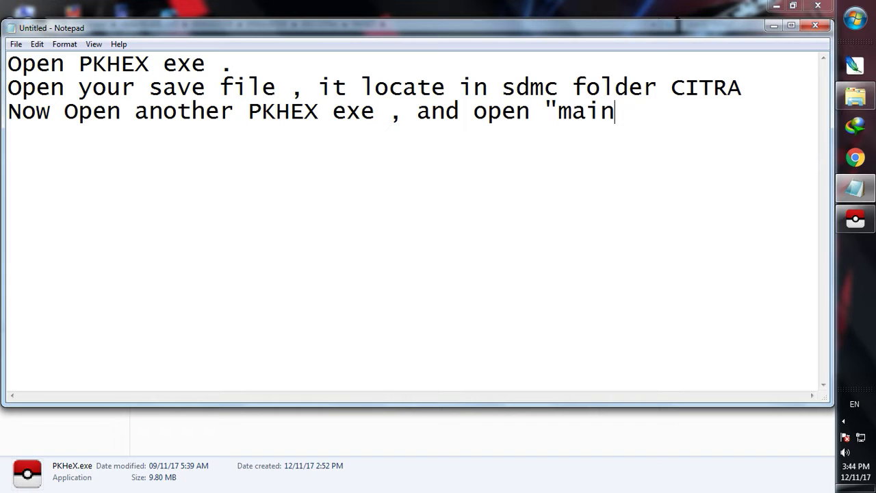
pyautogui.write('" file')
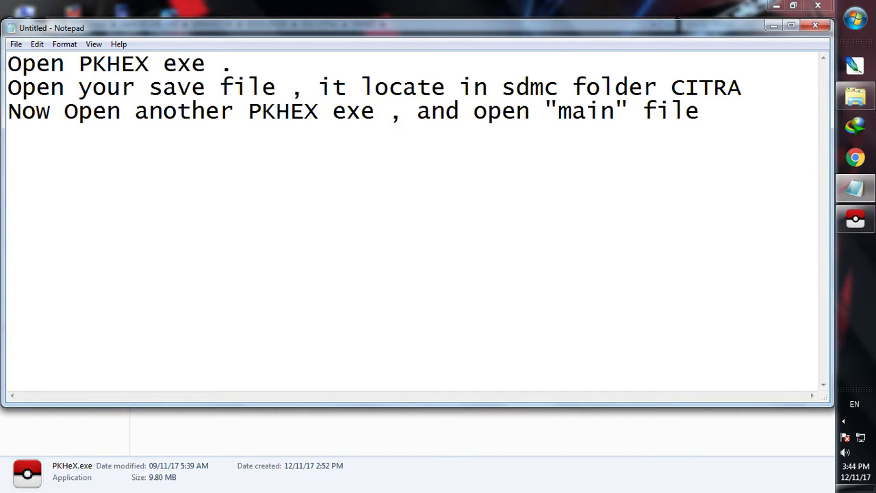
pyautogui.write(' in PKHEX fo')
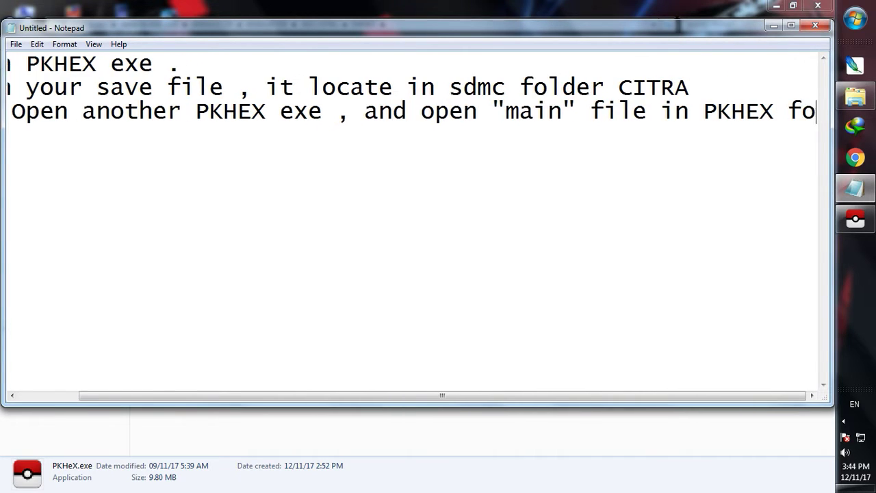
pyautogui.write('lder')
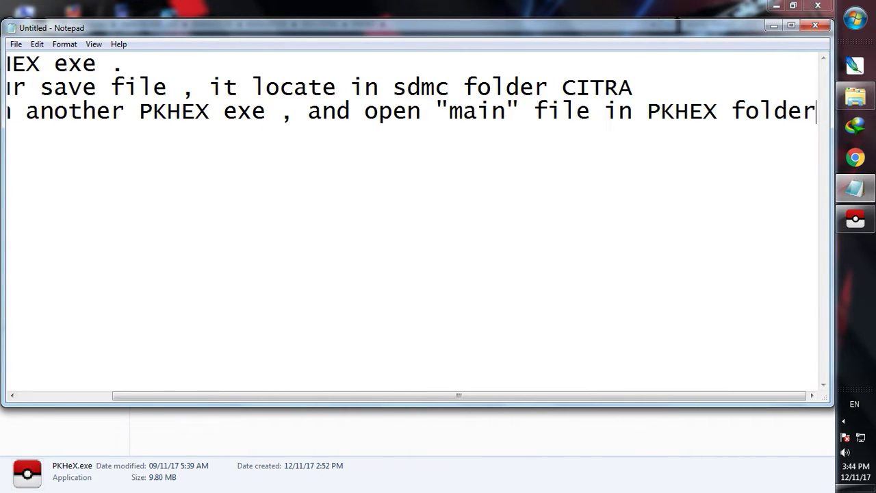
# Minimize Notepad, launch a second instance of PKHeX.exe from the PKHEX folder and start opening a save file.
pyautogui.click(774, 25)
pyautogui.doubleClick(185, 109)
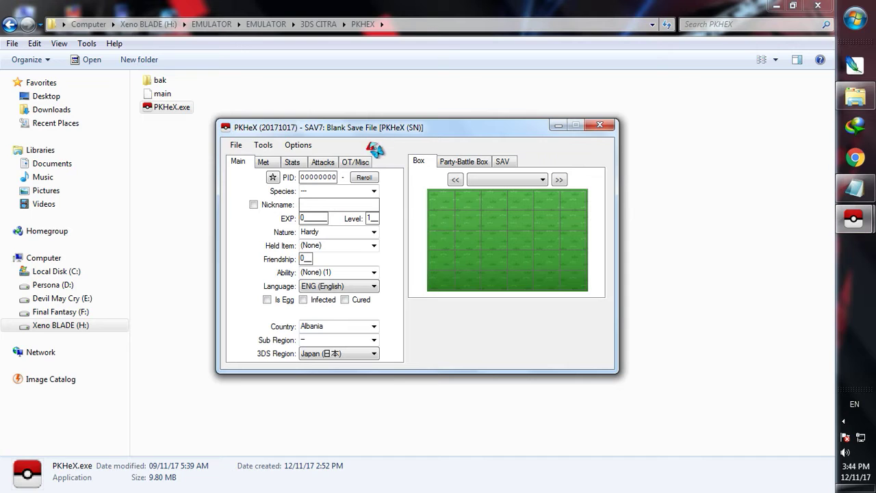
pyautogui.click(236, 146)
pyautogui.click(261, 159)
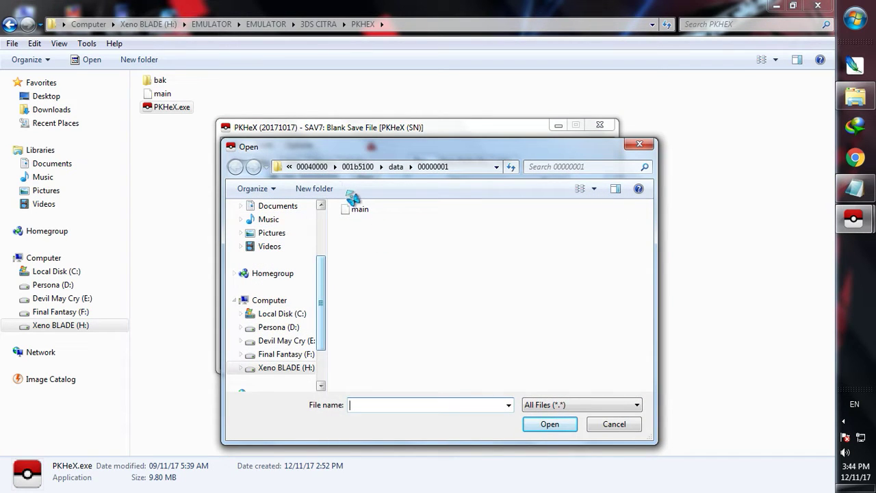
# Browse to EMULATOR > EMULATOR > 3DS CITRA > PKHEX and open the save file main.
pyautogui.click(292, 167)
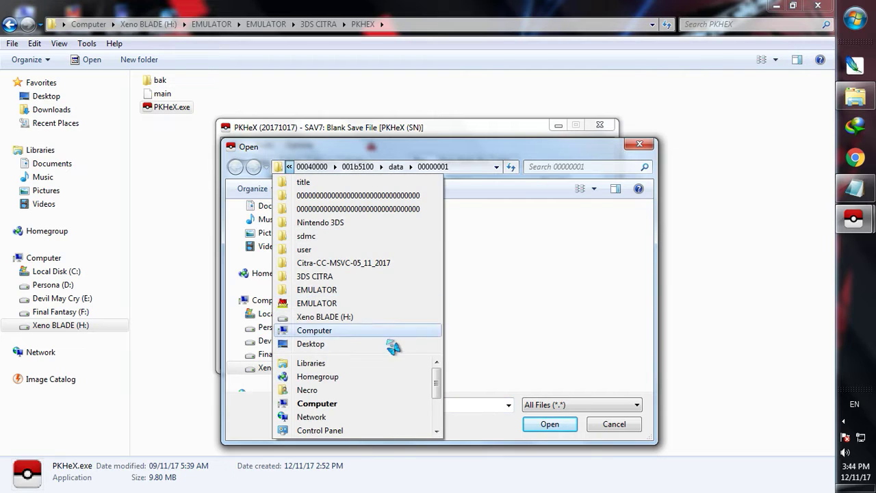
pyautogui.click(350, 303)
pyautogui.doubleClick(369, 209)
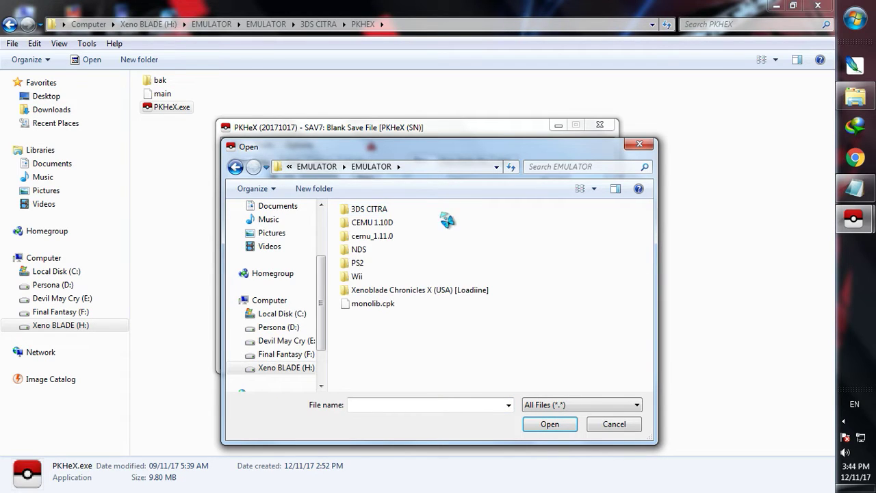
pyautogui.doubleClick(370, 210)
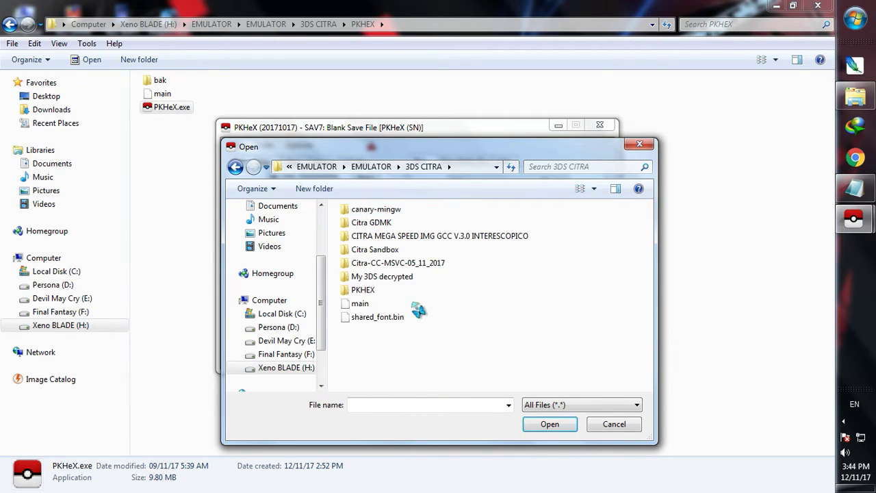
pyautogui.doubleClick(364, 291)
pyautogui.click(358, 224)
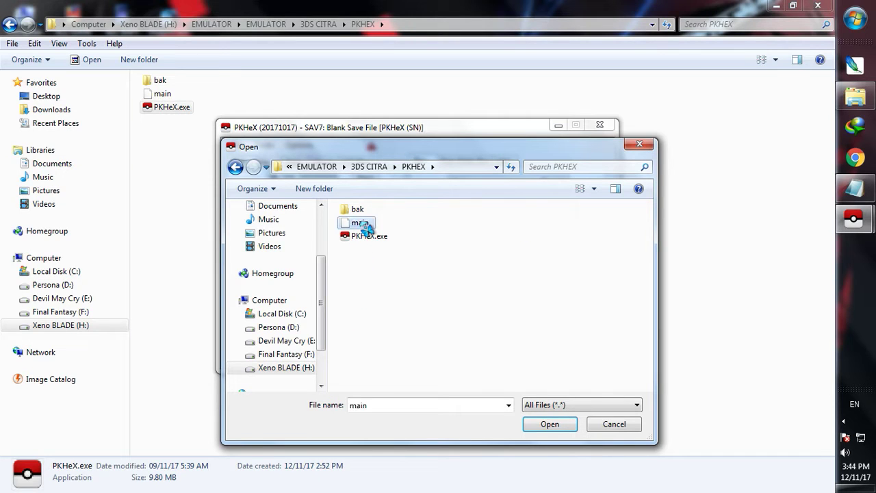
pyautogui.click(549, 424)
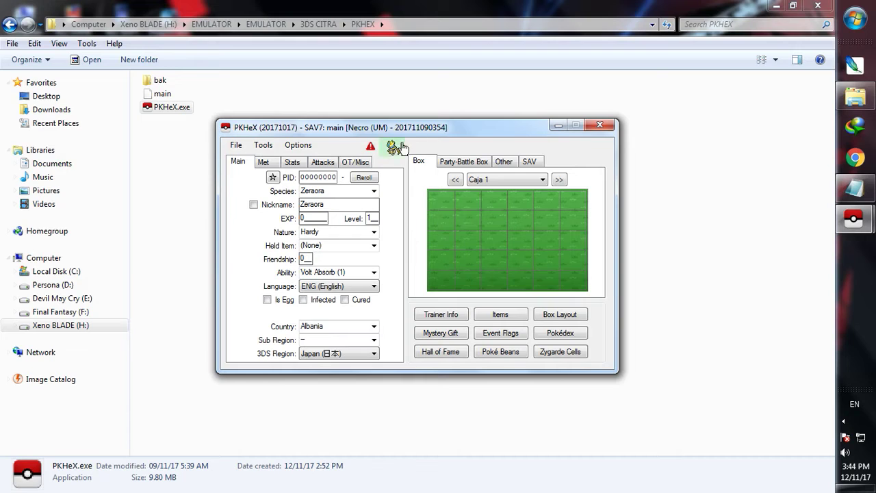
# Review and save the newly loaded save's trainer data, and arrange the two PKHeX windows side by side.
pyautogui.click(446, 316)
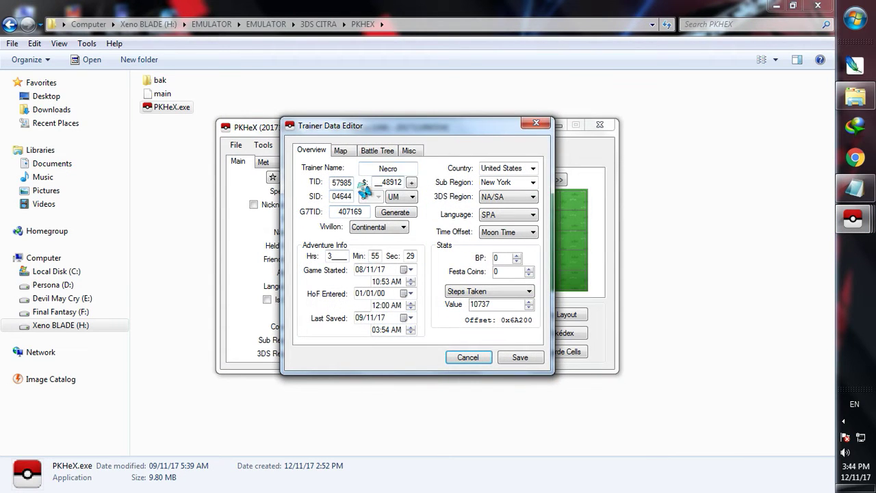
pyautogui.click(526, 359)
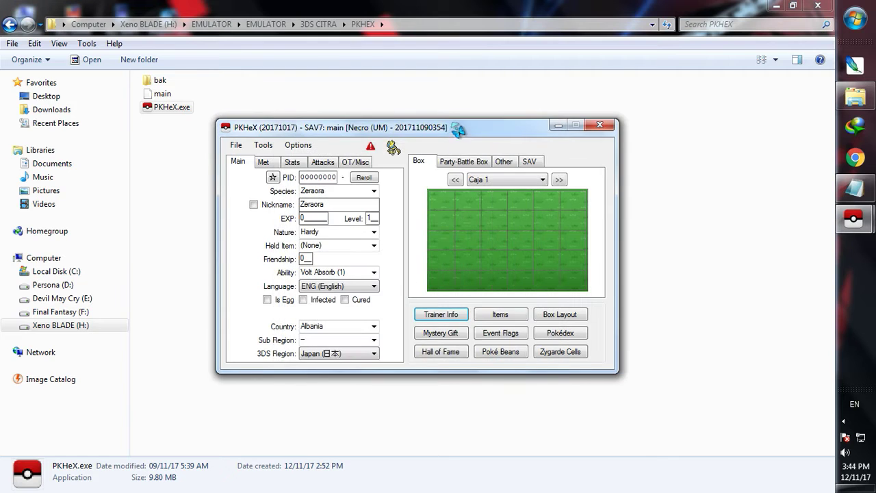
pyautogui.moveTo(459, 131); pyautogui.dragTo(626, 134)
pyautogui.moveTo(854, 220)
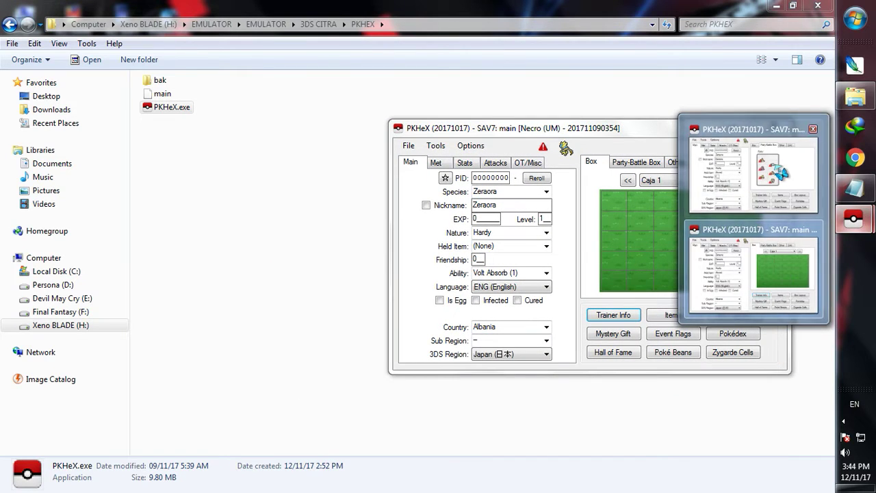
pyautogui.click(747, 185)
pyautogui.moveTo(547, 135); pyautogui.dragTo(582, 161)
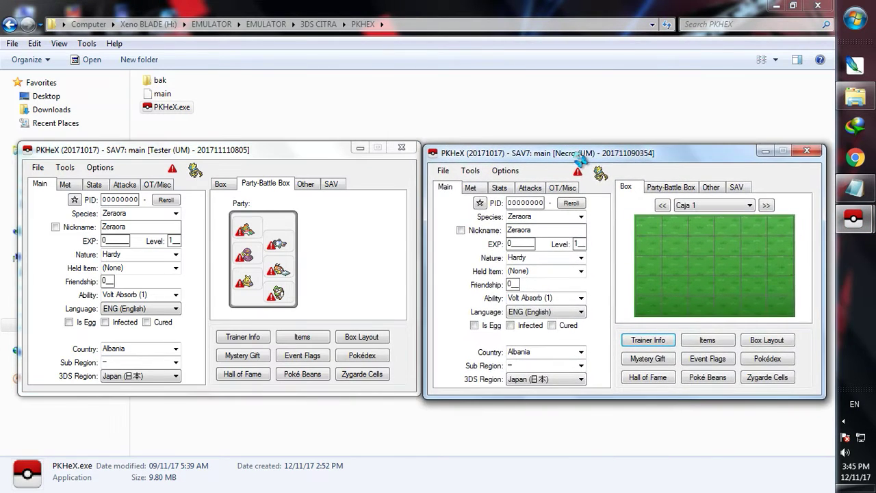
# Compare the trainer data of both loaded saves side by side, closing each editor by saving.
pyautogui.click(247, 339)
pyautogui.click(647, 346)
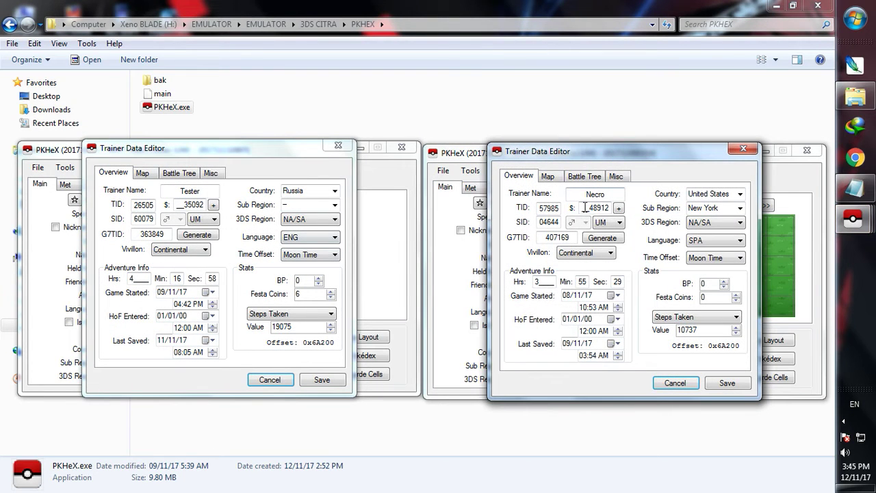
pyautogui.click(329, 380)
pyautogui.click(727, 384)
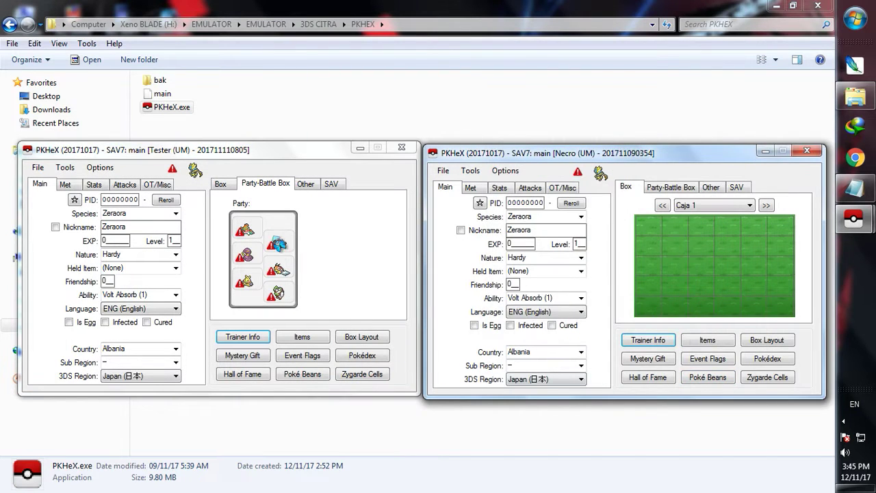
pyautogui.moveTo(230, 198); pyautogui.dragTo(316, 176)
# In Notepad, replace all text with 'Drop pokemon of you to list box ,and edit Trainer info if you want' and, below it, 'Like this'.
pyautogui.hotkey('ctrl', 'a')
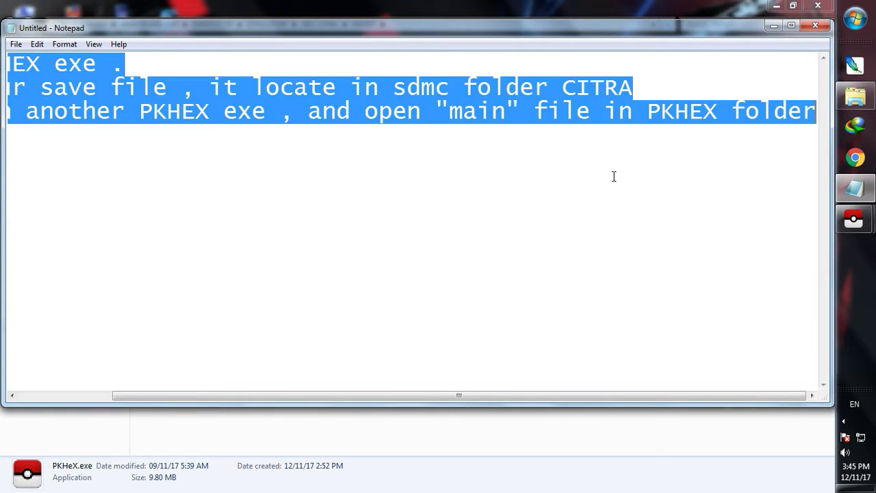
pyautogui.press('BackSpace')
pyautogui.write('Dr')
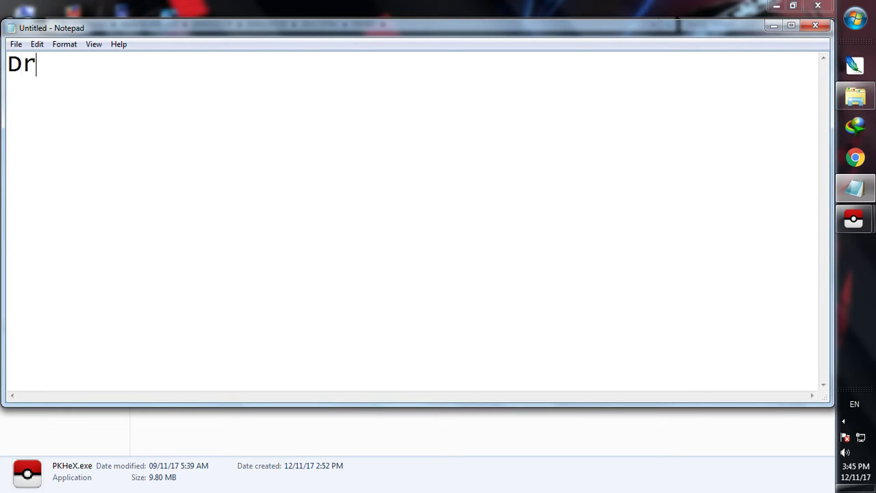
pyautogui.write('op pokem')
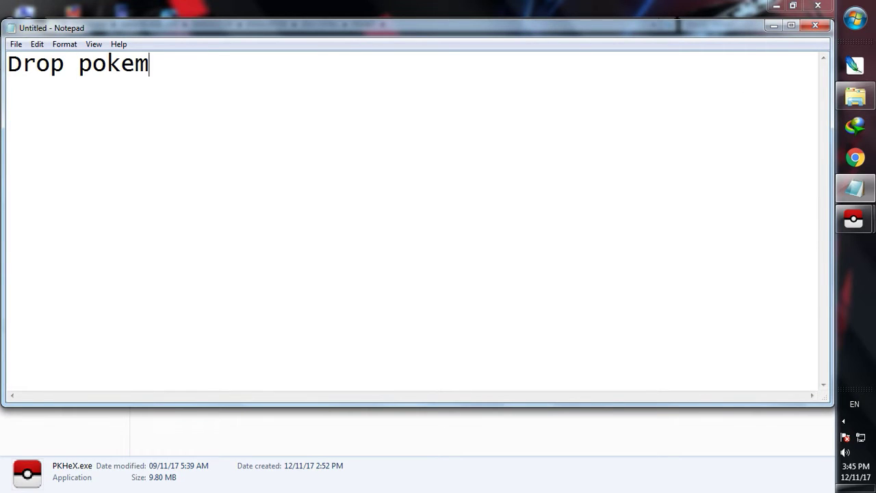
pyautogui.write('on o')
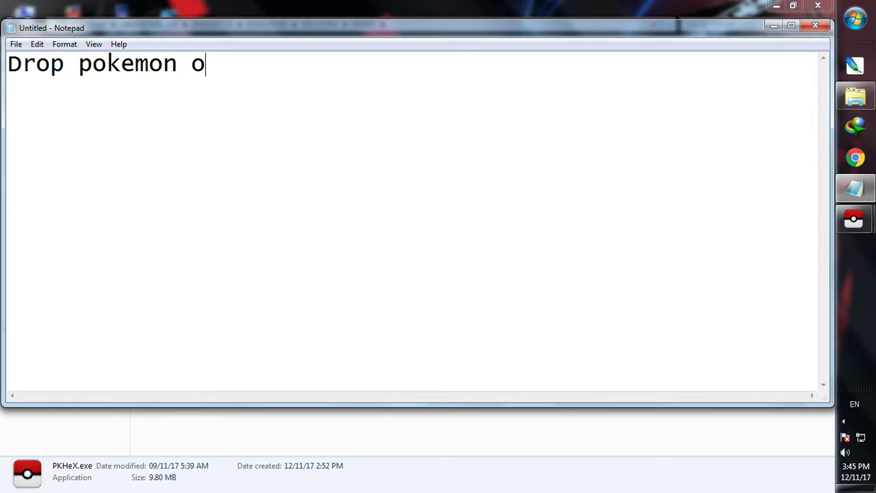
pyautogui.write('f you to')
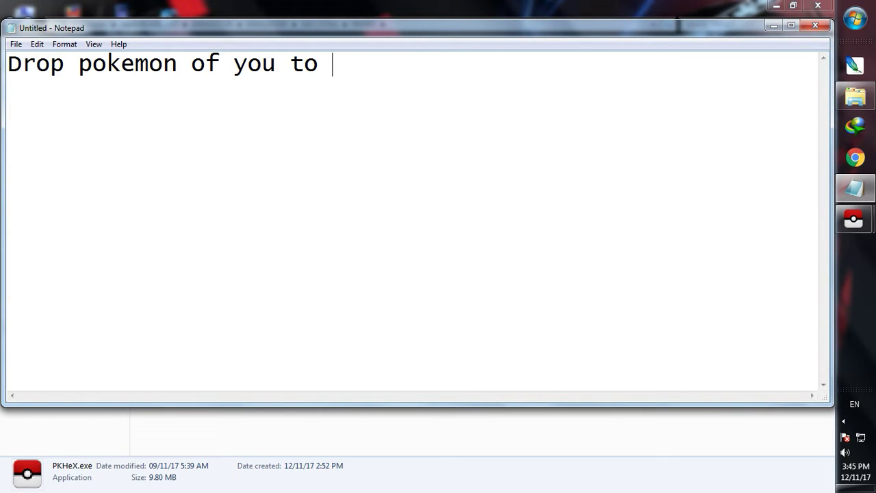
pyautogui.write('list box ,')
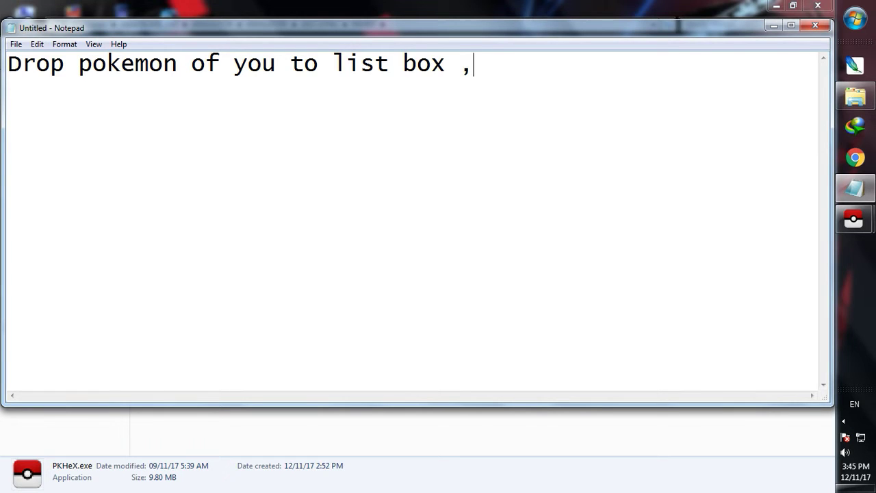
pyautogui.write('and')
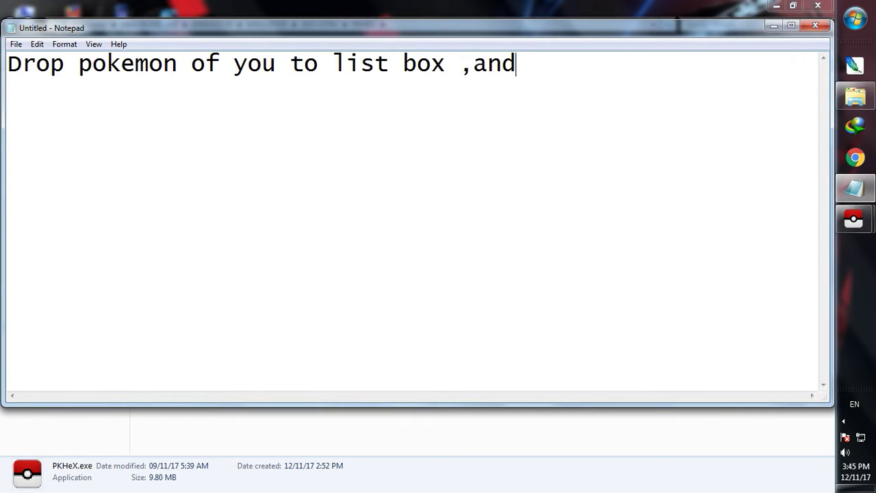
pyautogui.write(' edit')
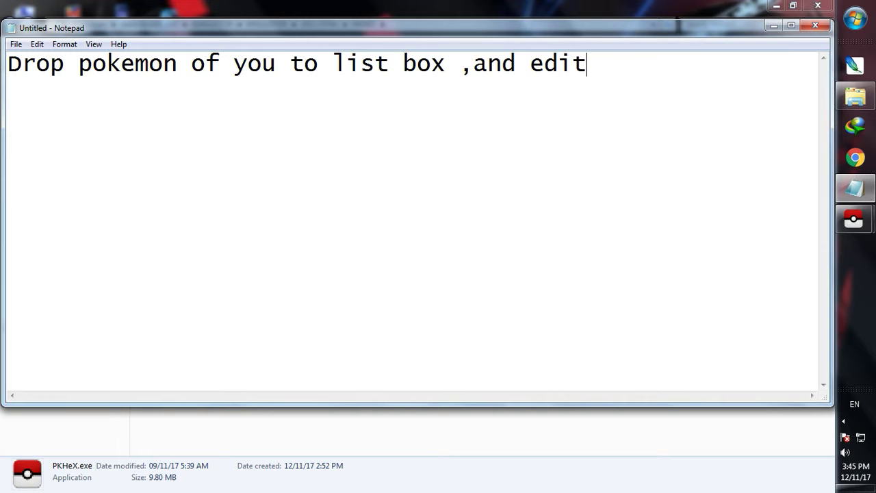
pyautogui.write(' Trainer in')
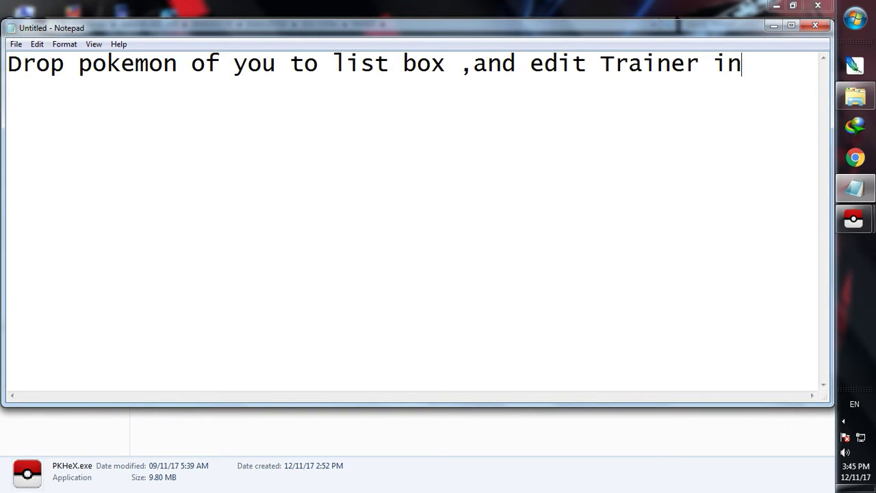
pyautogui.write('fo i')
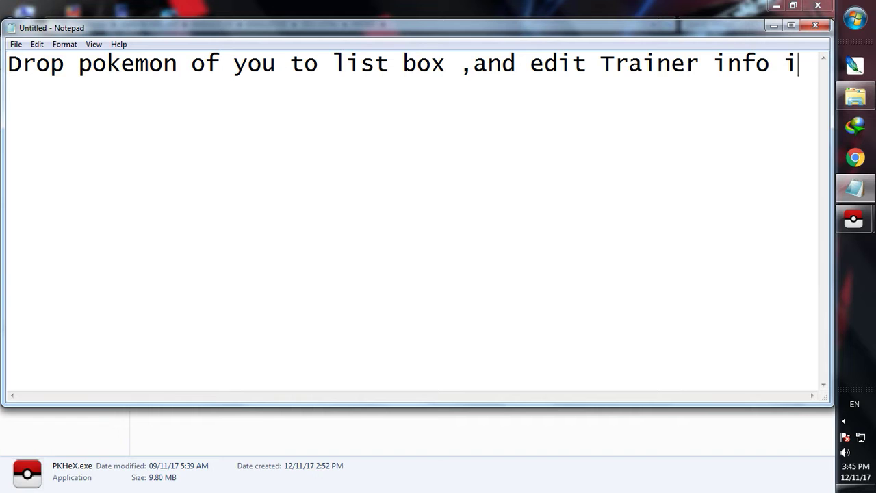
pyautogui.write('f you')
pyautogui.write('want')
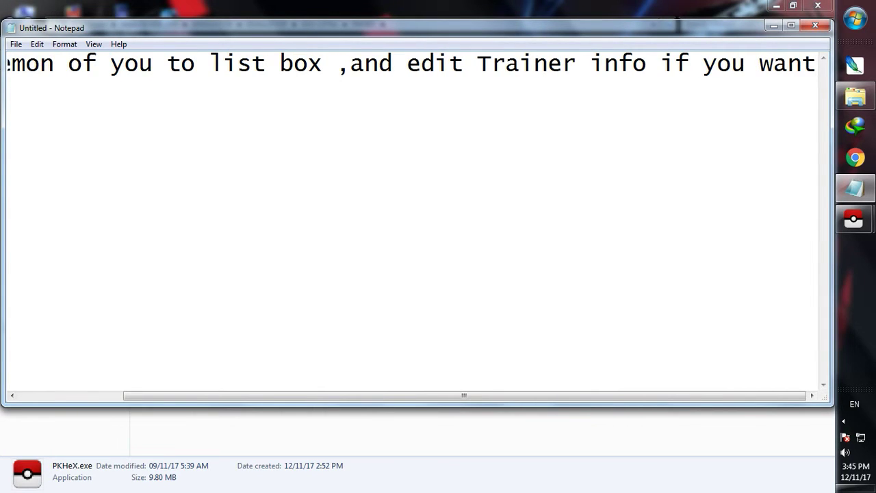
pyautogui.press('Return')
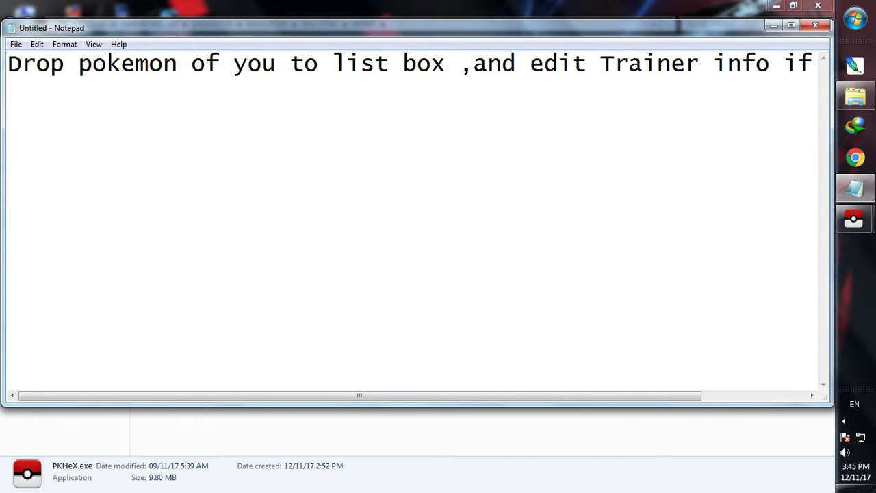
pyautogui.write('Like this')
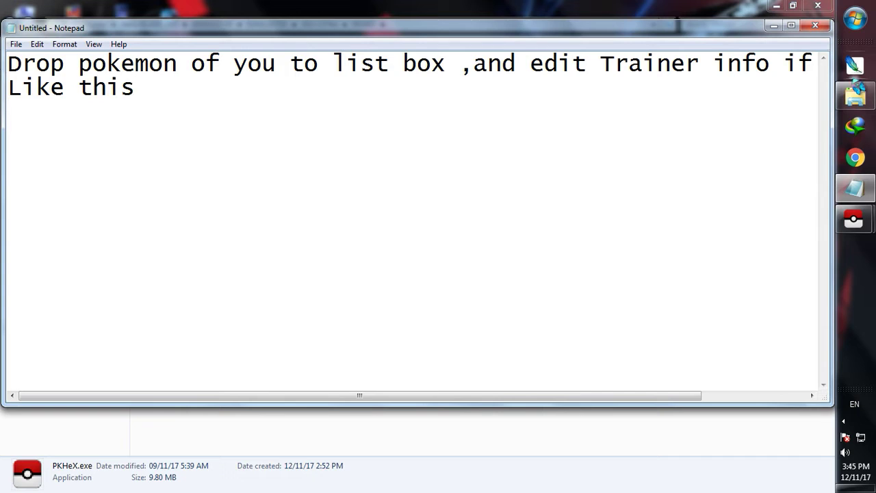
# Back in PKHeX, copy the six party Pokémon from the Tester save into the matching party slots of the Necro save.
pyautogui.click(774, 27)
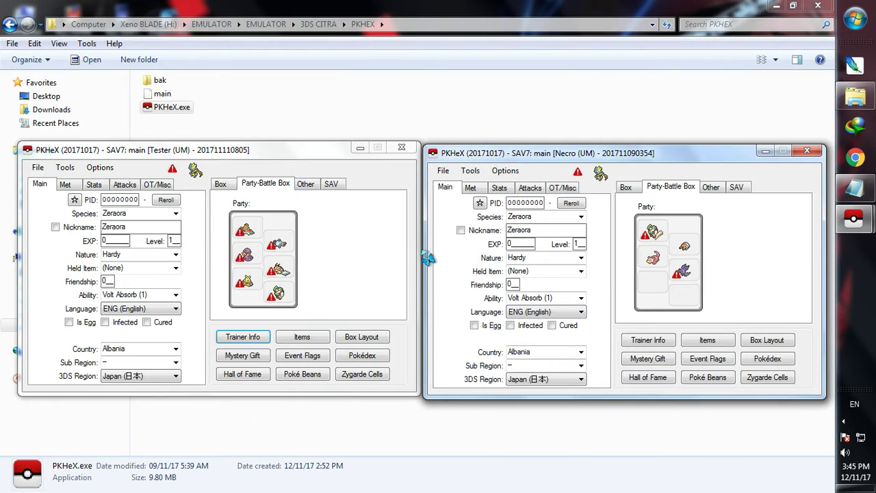
pyautogui.moveTo(378, 263); pyautogui.dragTo(600, 175)
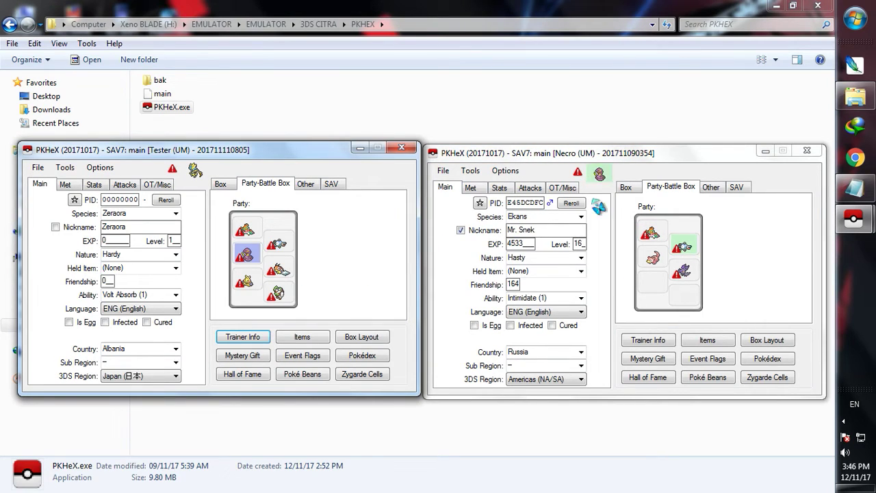
pyautogui.moveTo(600, 177); pyautogui.dragTo(650, 255)
pyautogui.moveTo(282, 271); pyautogui.dragTo(688, 273)
pyautogui.click(597, 180)
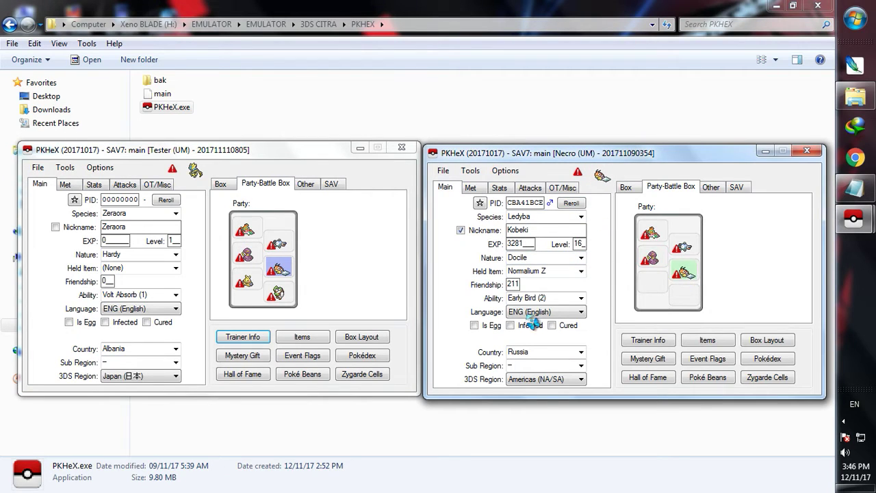
pyautogui.moveTo(247, 279); pyautogui.dragTo(654, 284)
pyautogui.moveTo(281, 296); pyautogui.dragTo(689, 299)
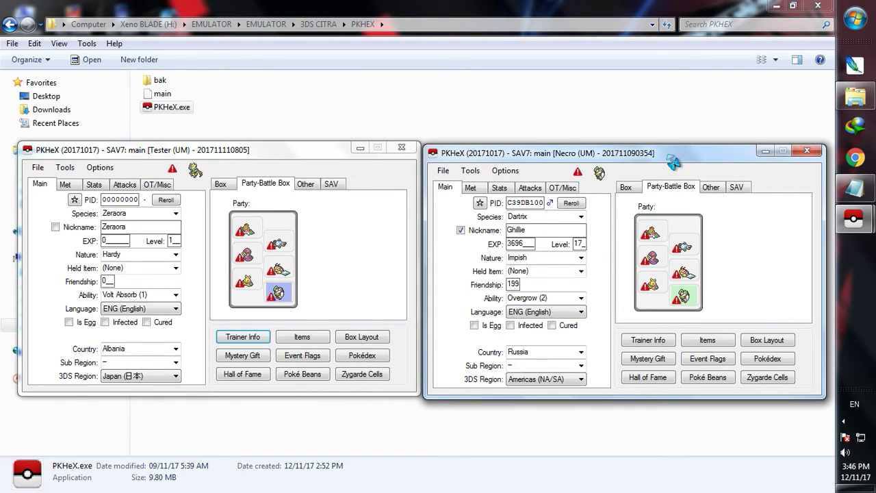
# Open the trainer data of both saves and set the Necro save's trainer name to Tester and country to Russia.
pyautogui.click(250, 337)
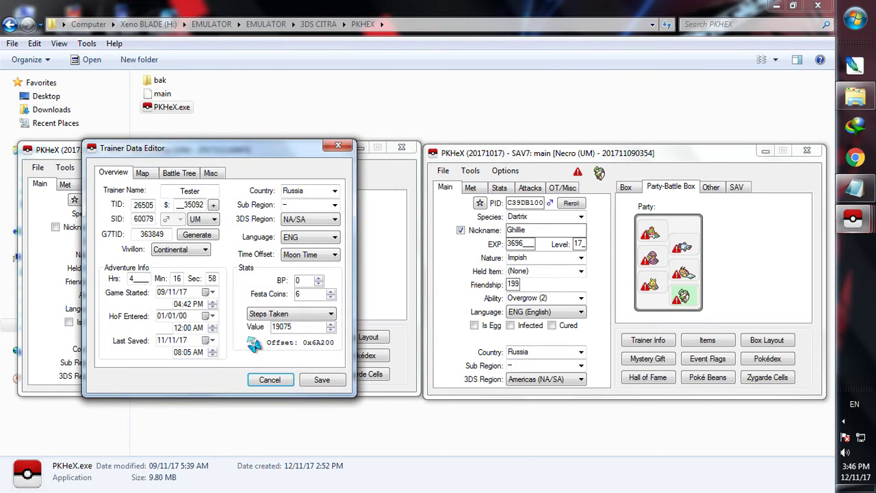
pyautogui.click(650, 340)
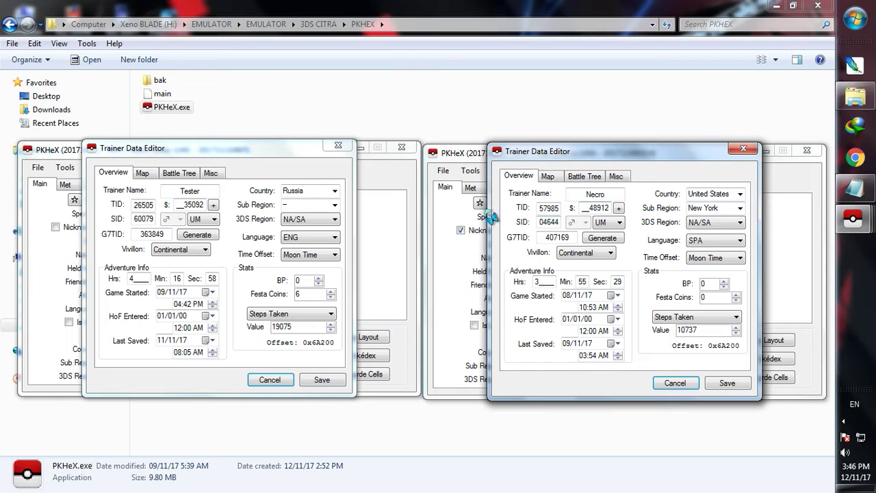
pyautogui.moveTo(607, 195); pyautogui.dragTo(592, 196)
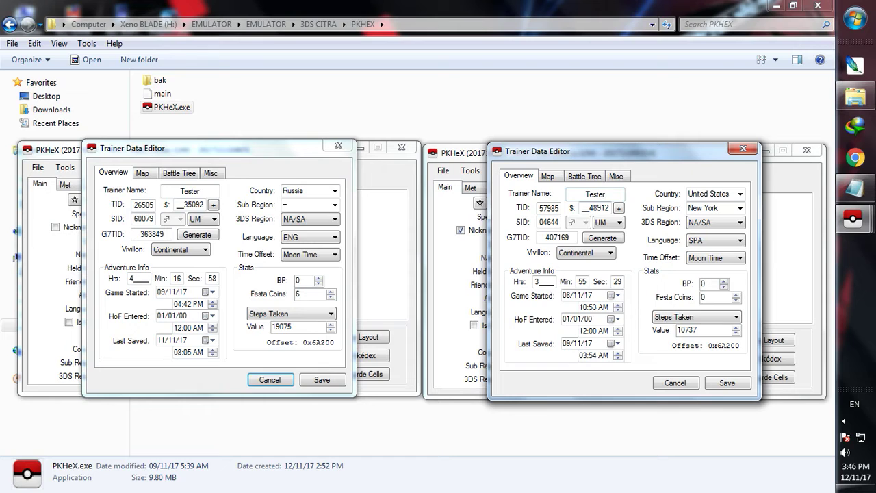
pyautogui.click(715, 194)
pyautogui.click(740, 194)
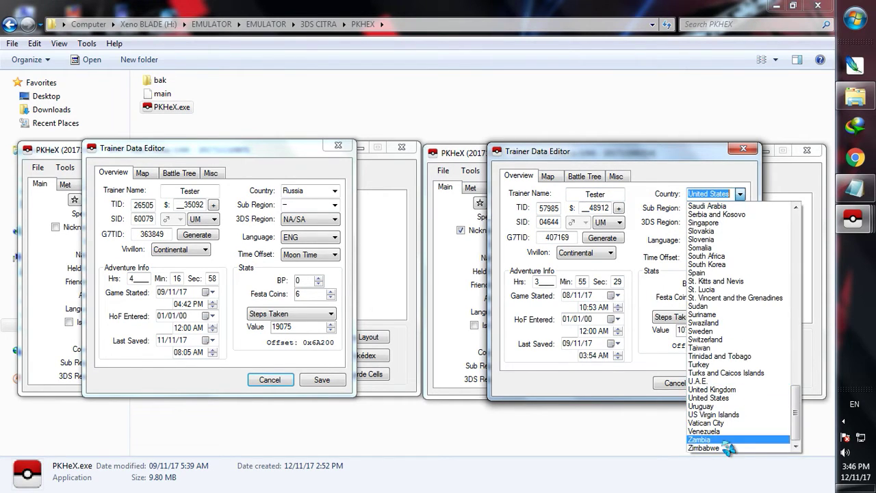
pyautogui.scroll(3, 729, 446)
pyautogui.scroll(1, 725, 411)
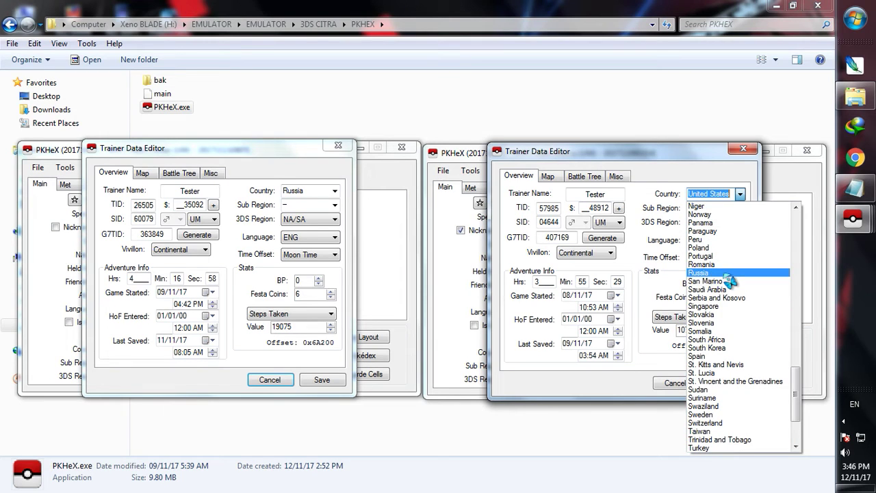
pyautogui.click(726, 282)
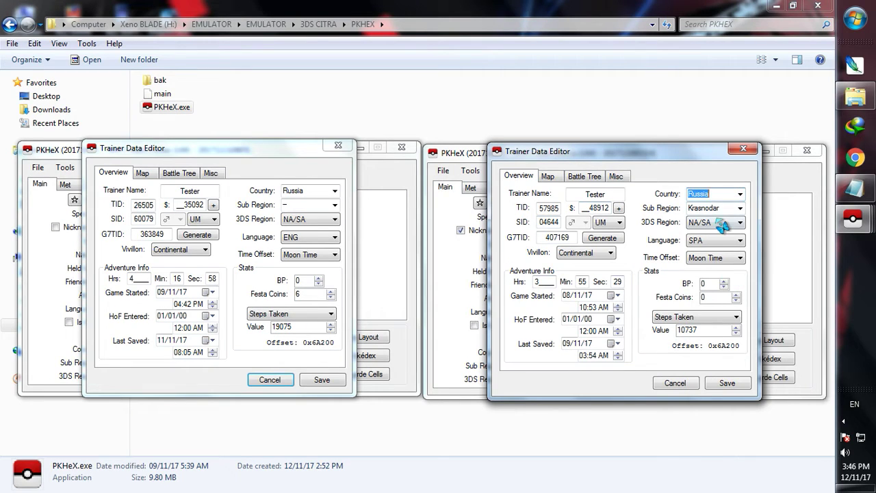
# Set the Necro save's trainer sub region to the blank – entry and its language to ENG.
pyautogui.click(741, 209)
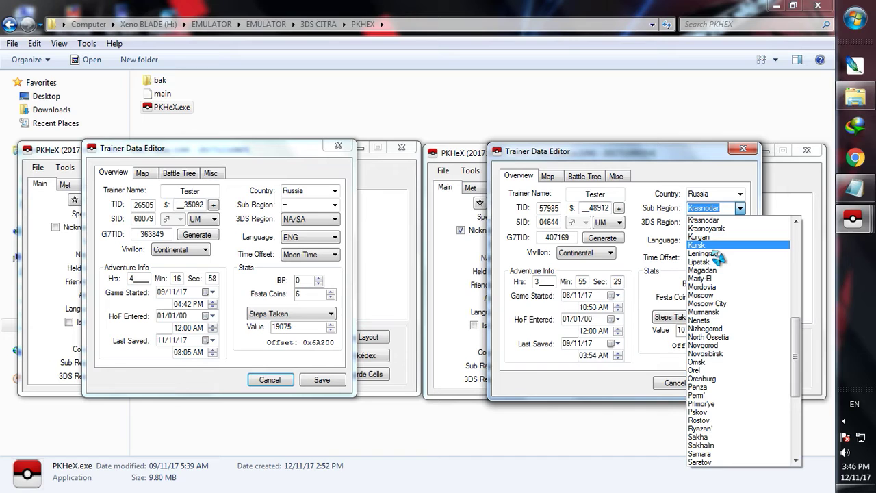
pyautogui.scroll(11, 715, 253)
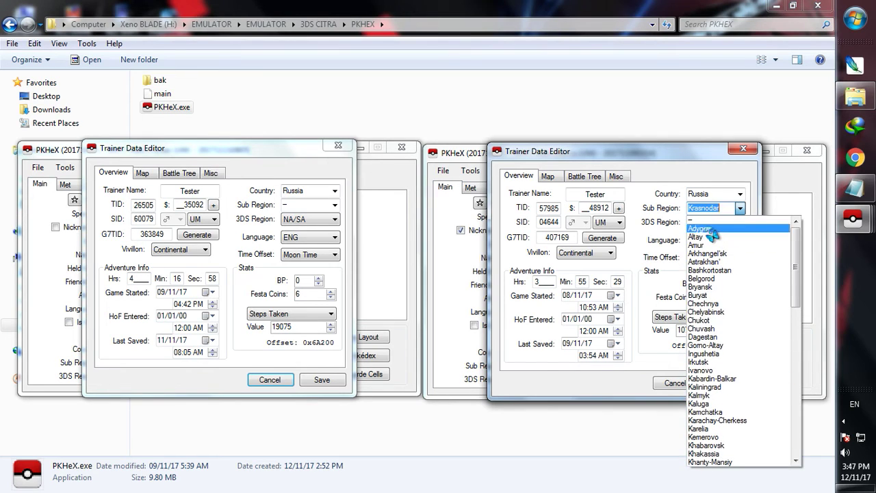
pyautogui.click(706, 220)
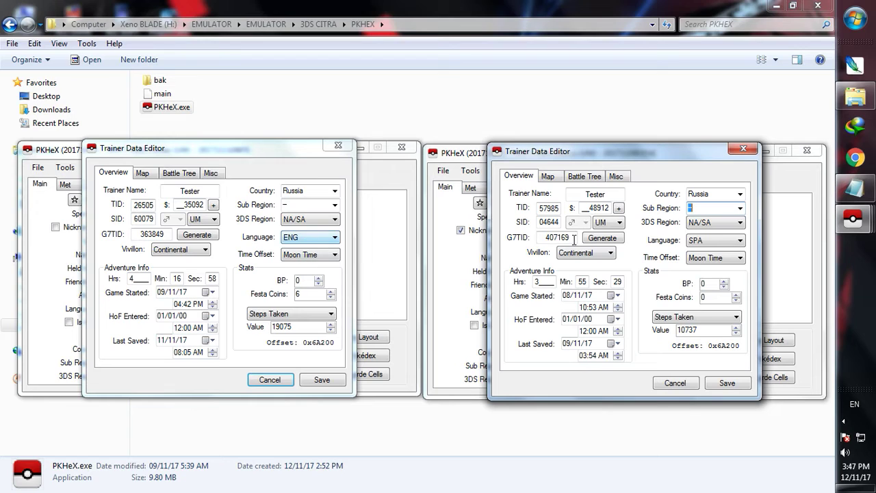
pyautogui.click(700, 241)
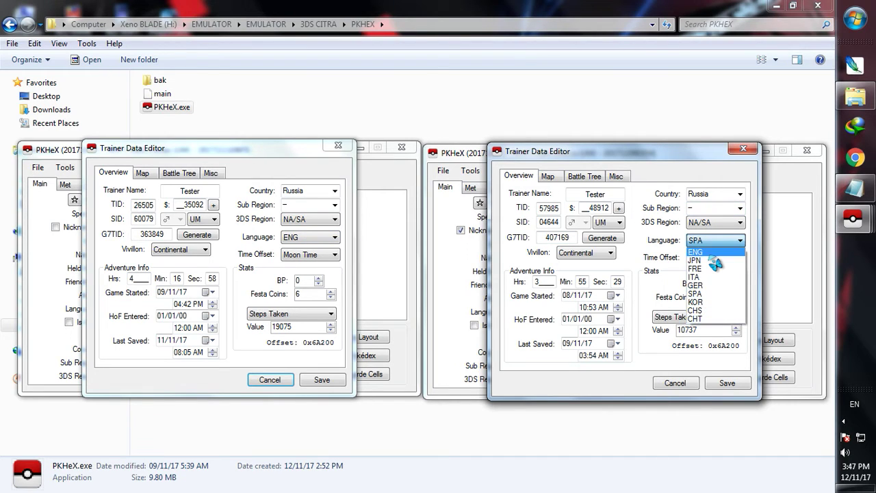
pyautogui.click(709, 253)
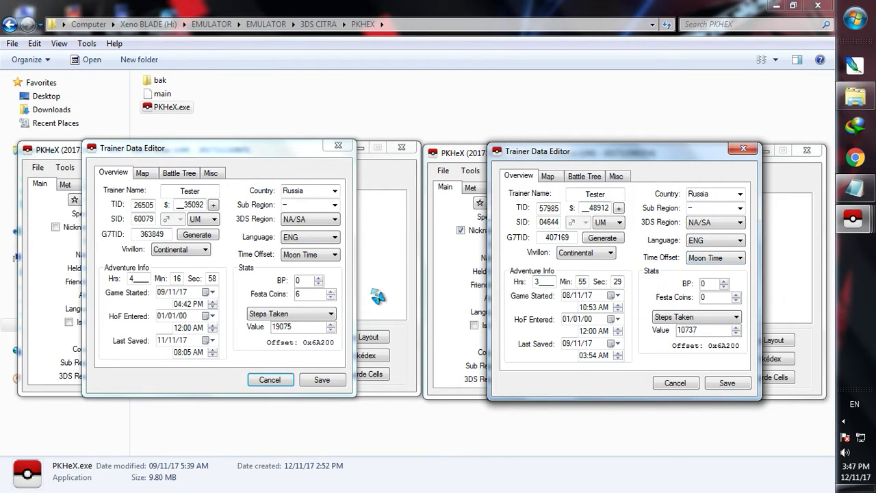
# Compare the miscellaneous trainer data of both saves, and save both trainer data editors.
pyautogui.click(214, 173)
pyautogui.click(617, 176)
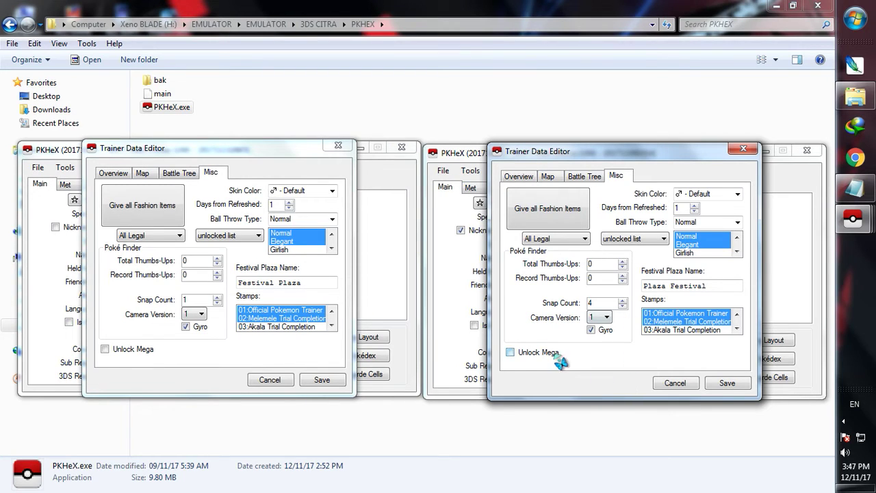
pyautogui.click(736, 389)
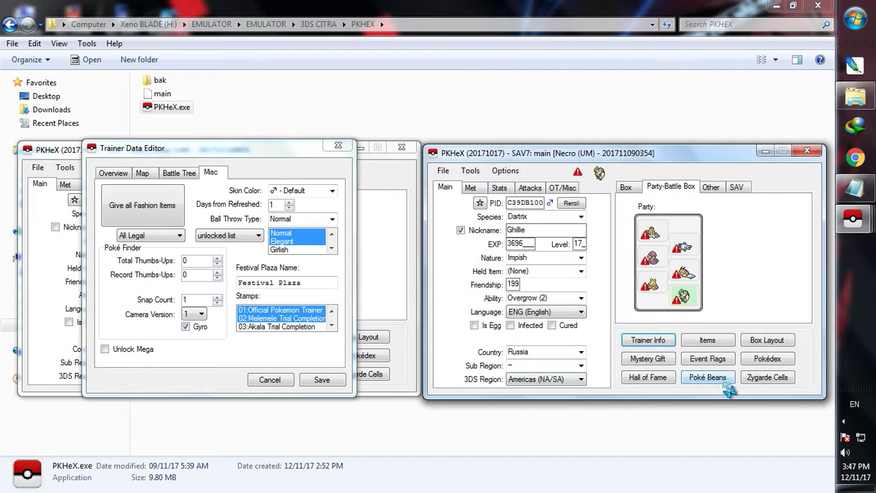
pyautogui.click(338, 387)
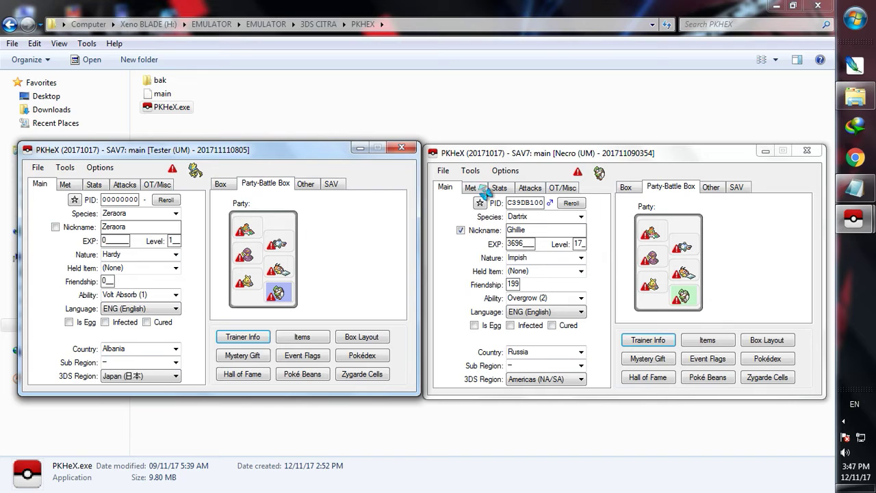
pyautogui.moveTo(668, 163); pyautogui.dragTo(657, 120)
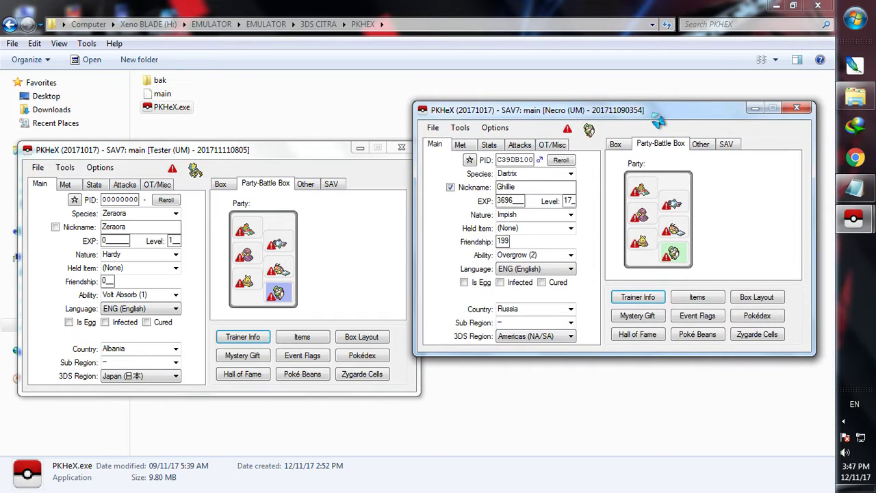
# In Notepad, add the line 'Now click Export to great your save with same pokemon and trainer info' below the existing text.
pyautogui.moveTo(866, 199)
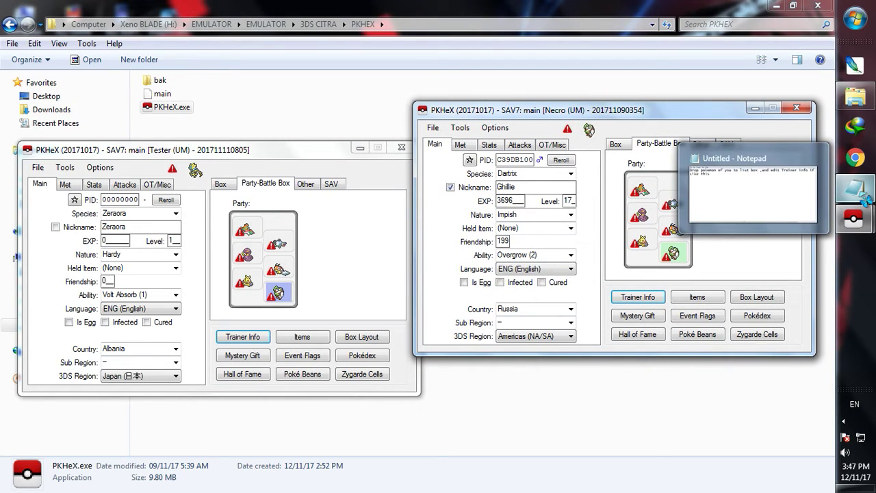
pyautogui.click(753, 185)
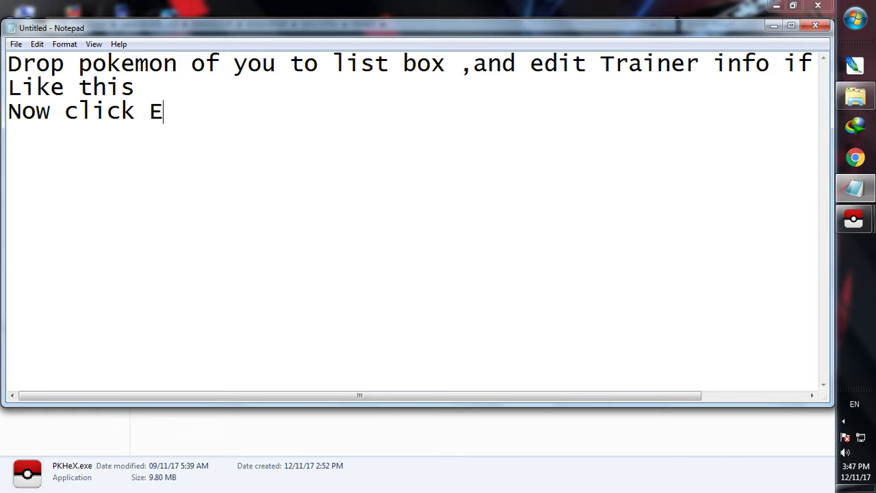
pyautogui.write('xpox')
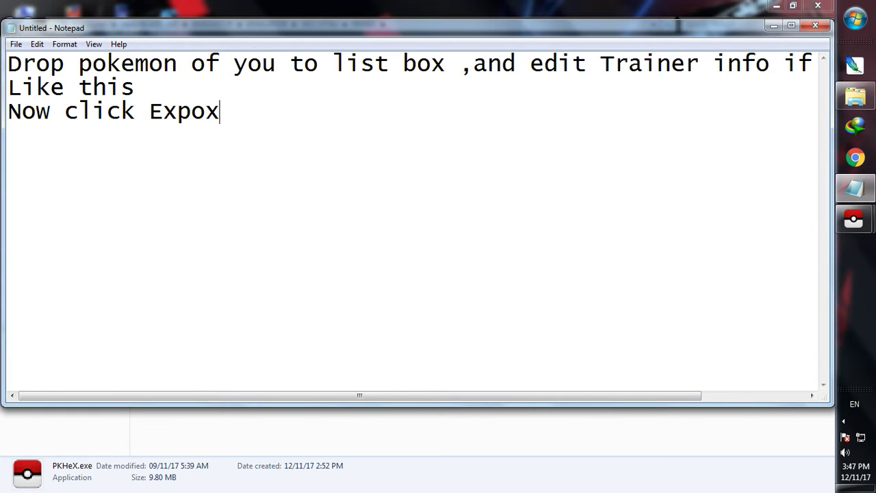
pyautogui.press('BackSpace')
pyautogui.write('rt to grea')
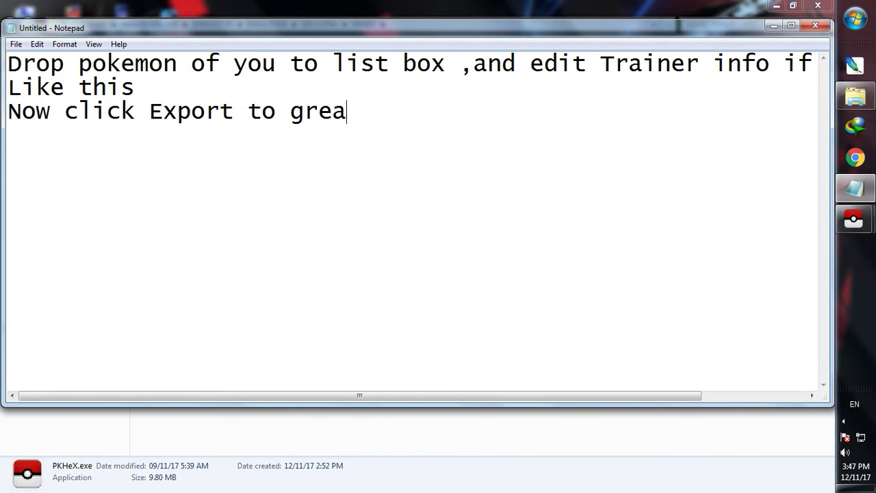
pyautogui.write('t your ')
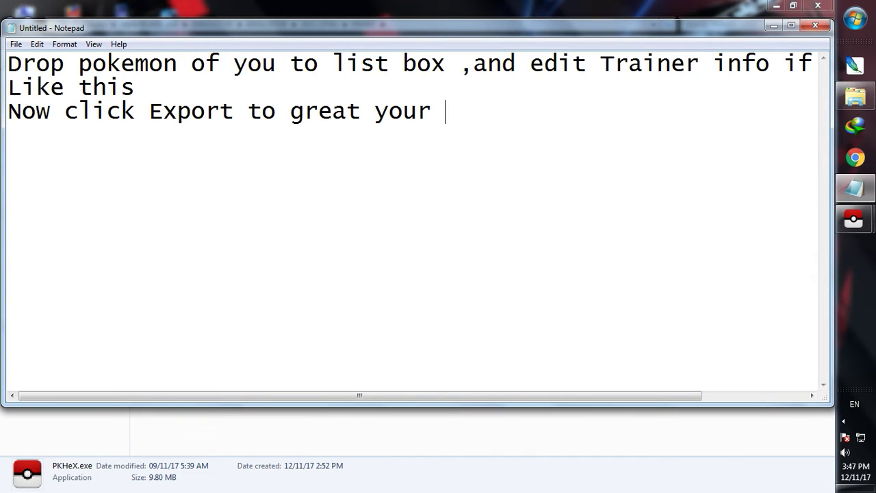
pyautogui.write('save')
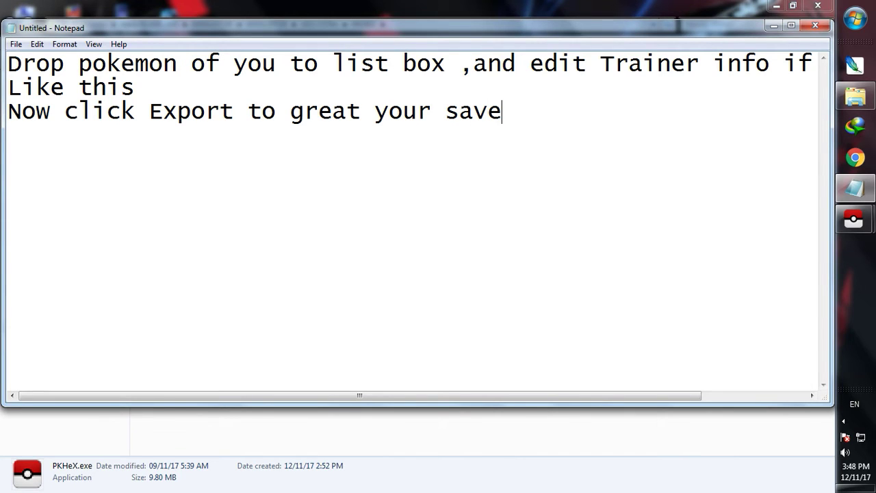
pyautogui.write(' with same')
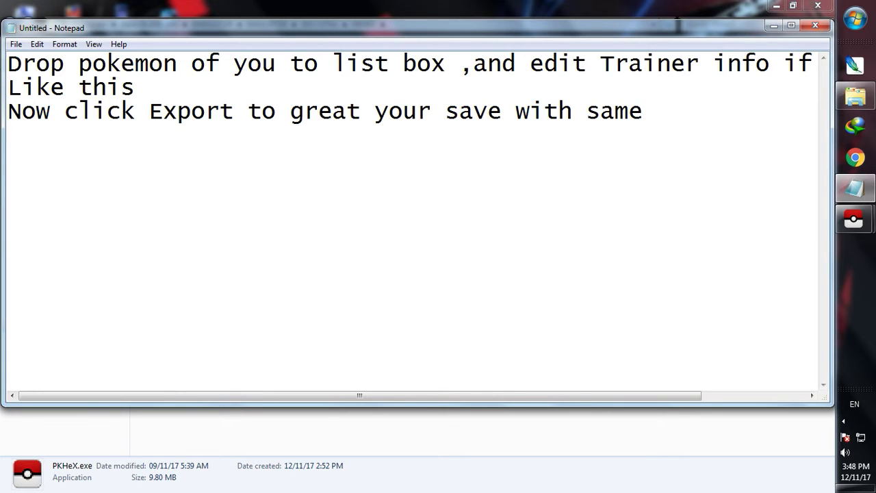
pyautogui.write(' pokemon')
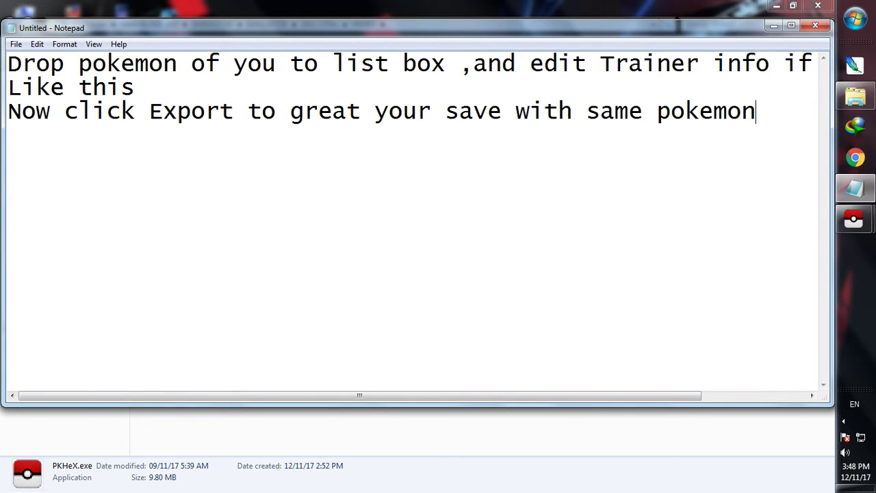
pyautogui.write(' and tr')
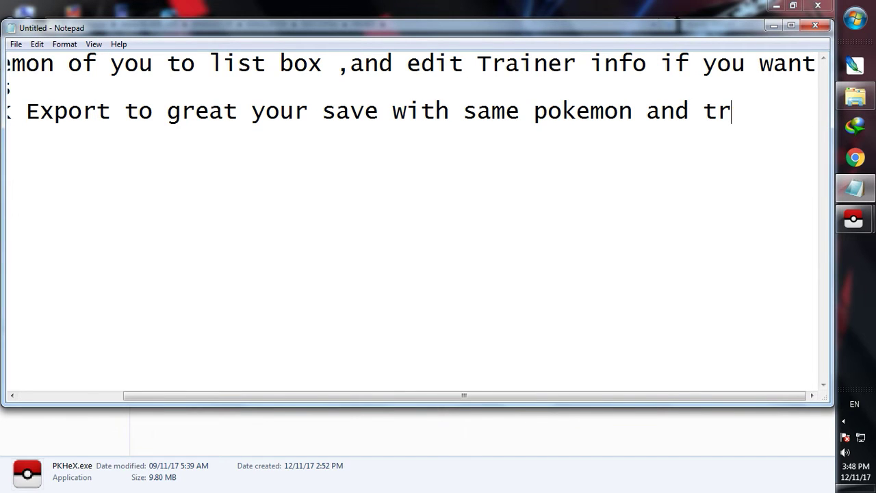
pyautogui.write('ainer info')
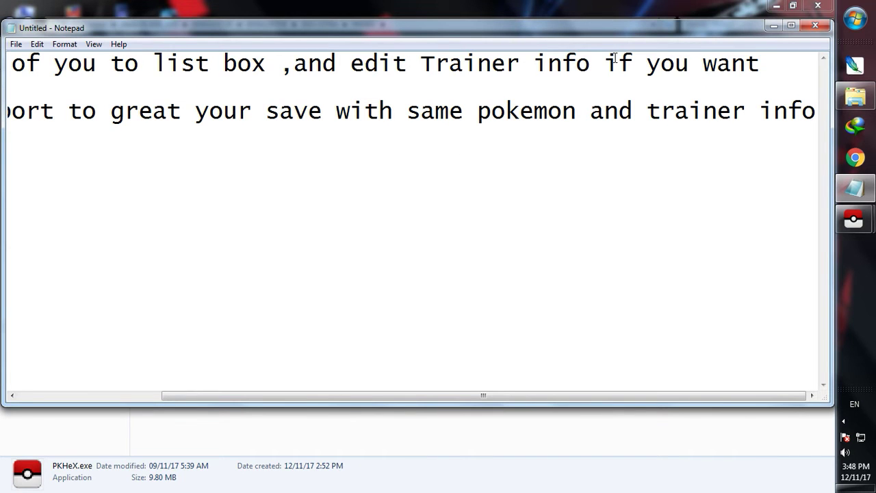
# Put Notepad away and close the PKHeX window holding the Tester save.
pyautogui.click(774, 25)
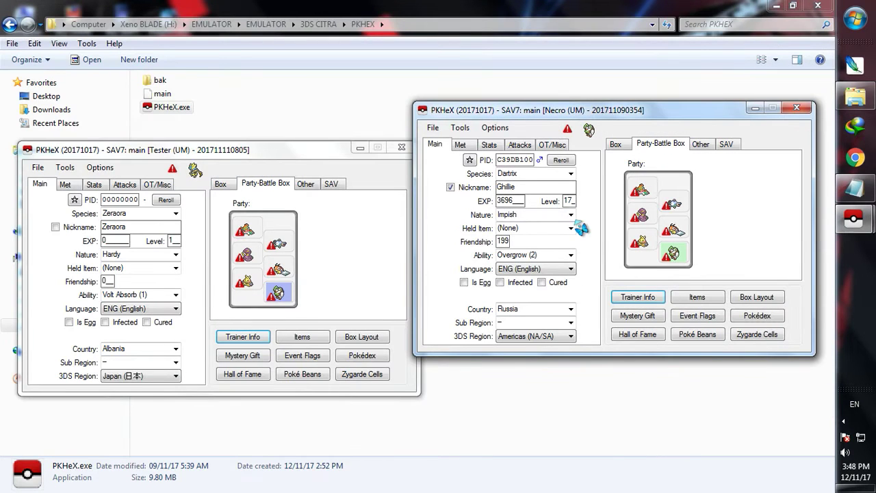
pyautogui.moveTo(323, 152); pyautogui.dragTo(238, 157)
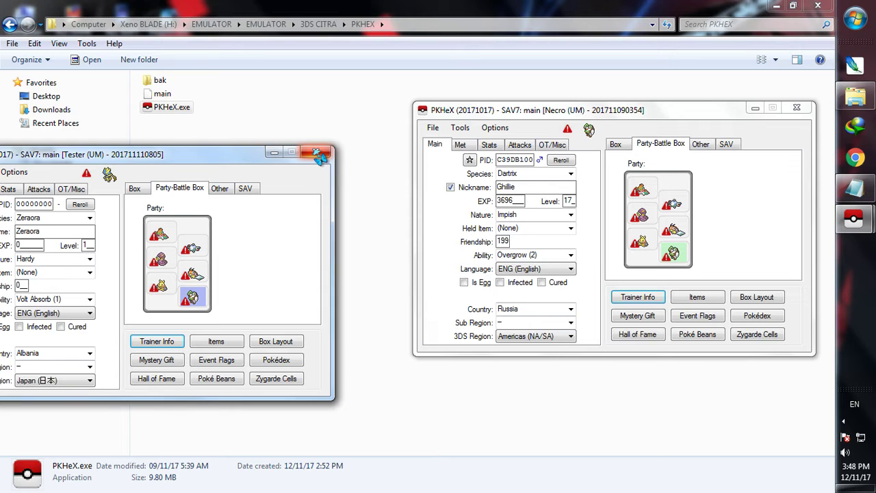
pyautogui.click(319, 154)
pyautogui.click(427, 304)
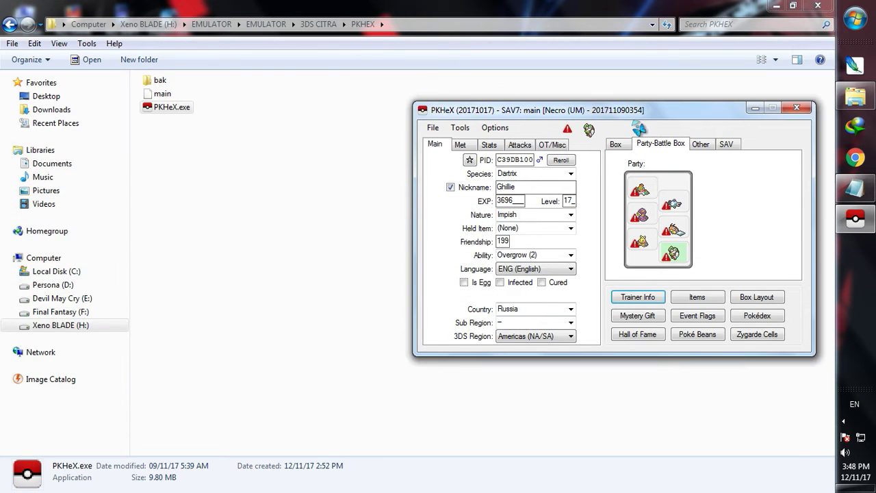
# Centre the remaining PKHeX window, then review the edited trainer data and save it.
pyautogui.moveTo(662, 114); pyautogui.dragTo(500, 145)
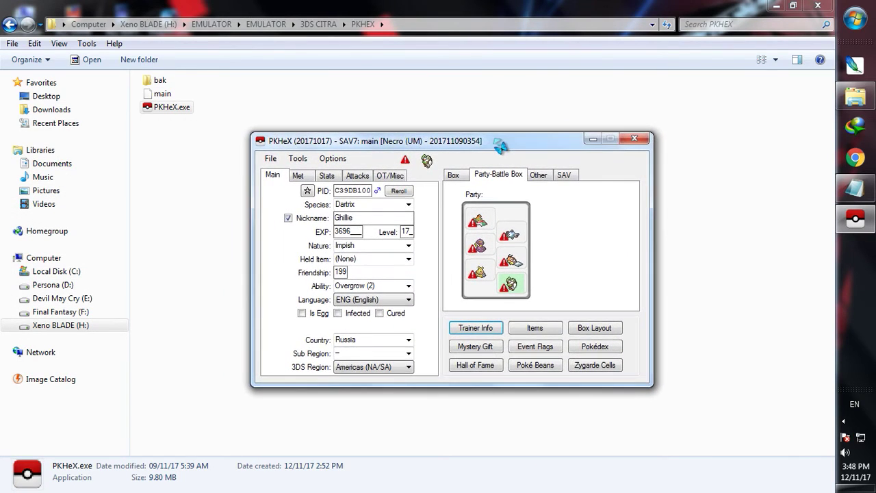
pyautogui.click(487, 330)
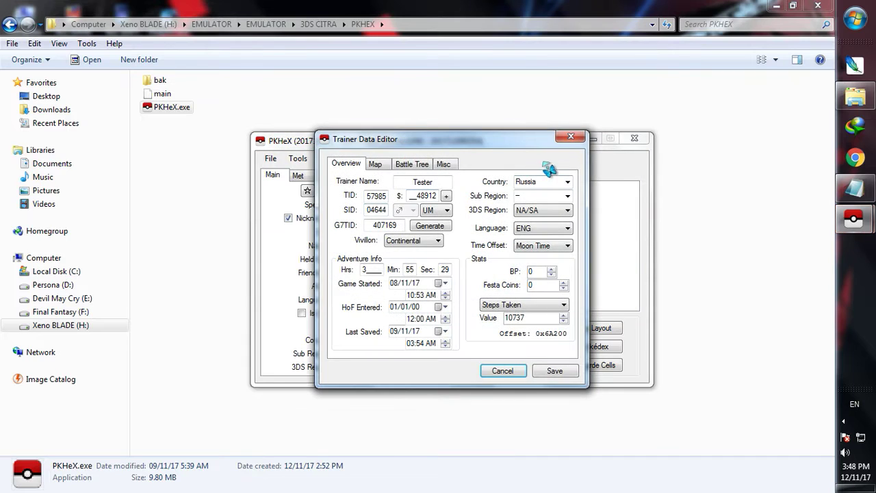
pyautogui.click(559, 373)
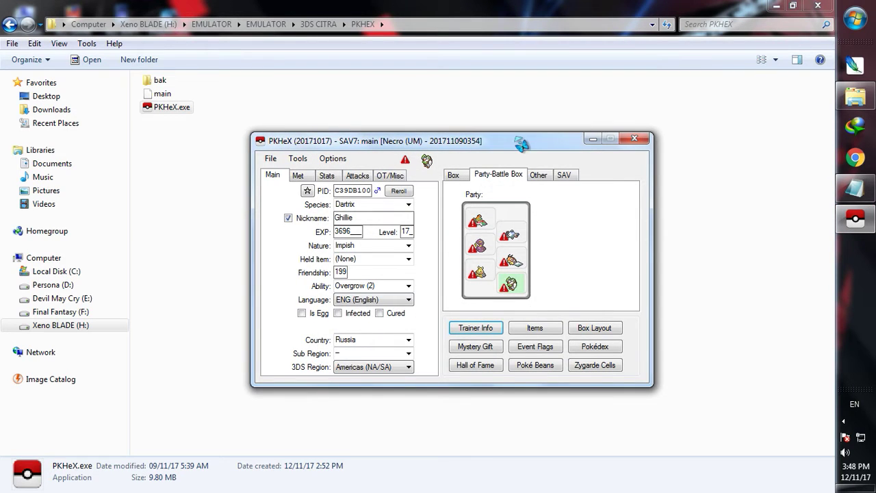
# Start exporting the edited save as main and browse the export destination to EMULATOR > EMULATOR on the Xeno BLADE (H:) drive.
pyautogui.moveTo(521, 141); pyautogui.dragTo(518, 144)
pyautogui.click(266, 160)
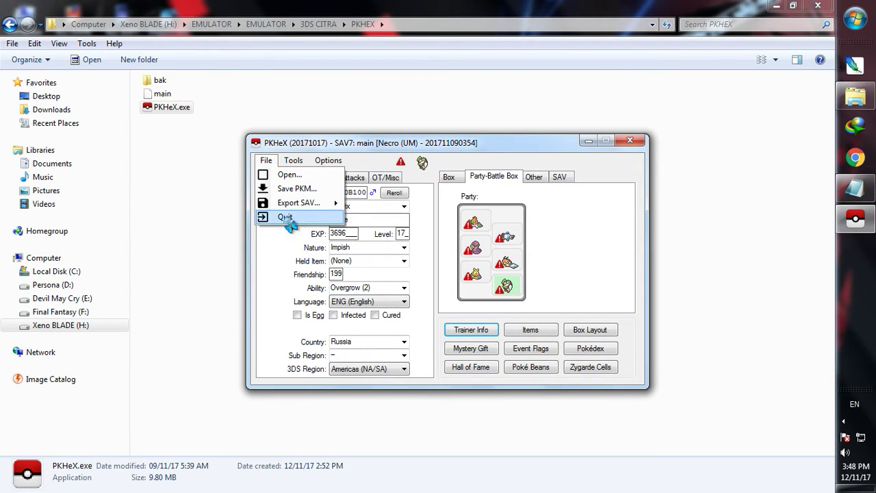
pyautogui.moveTo(322, 204)
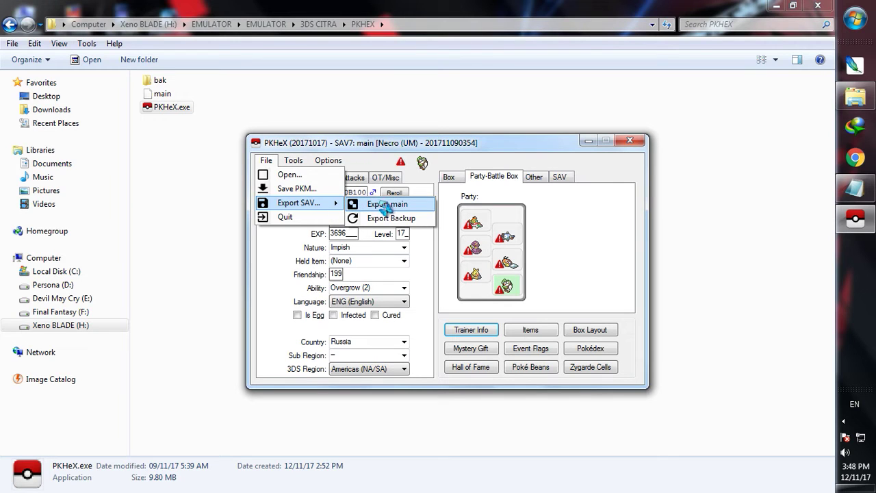
pyautogui.click(413, 209)
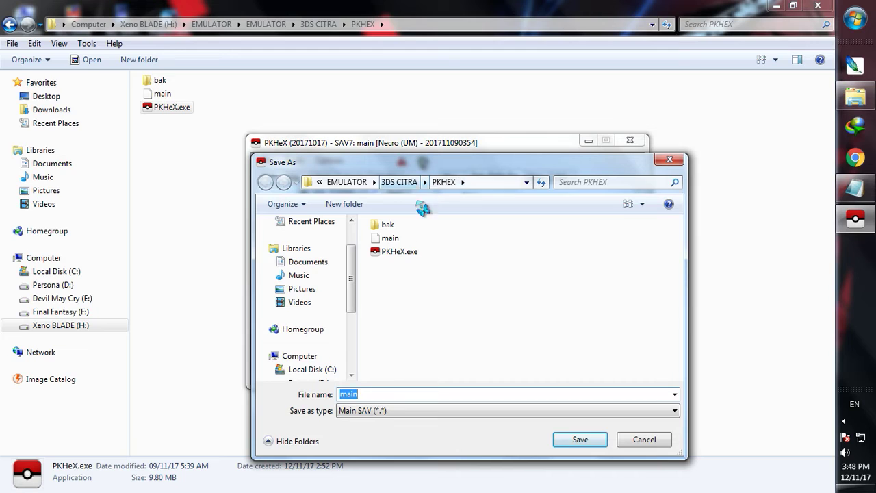
pyautogui.scroll(-3, 354, 289)
pyautogui.click(334, 330)
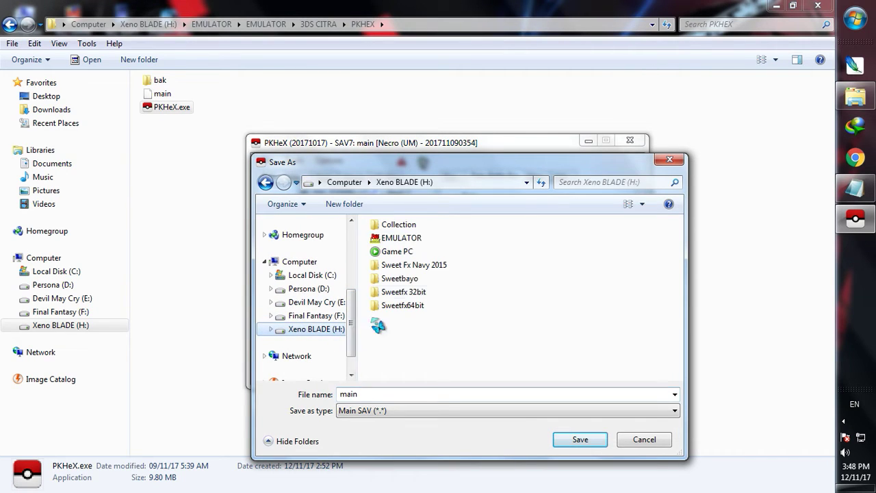
pyautogui.doubleClick(408, 237)
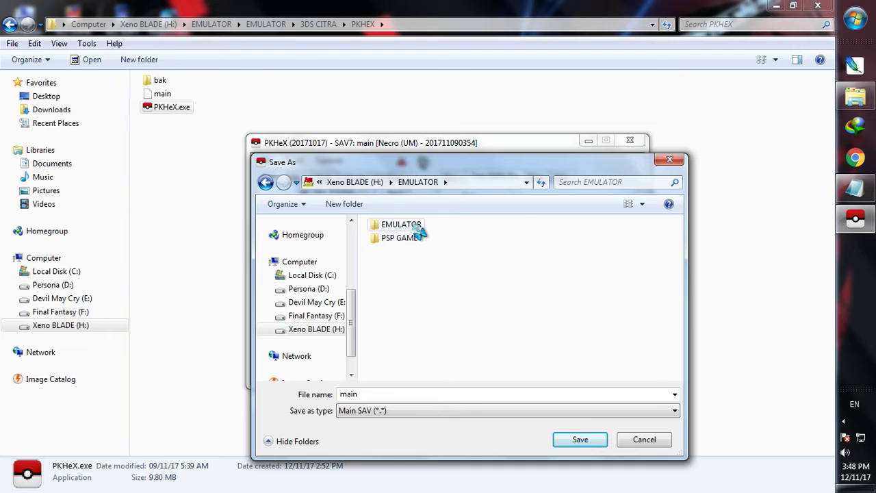
pyautogui.doubleClick(404, 224)
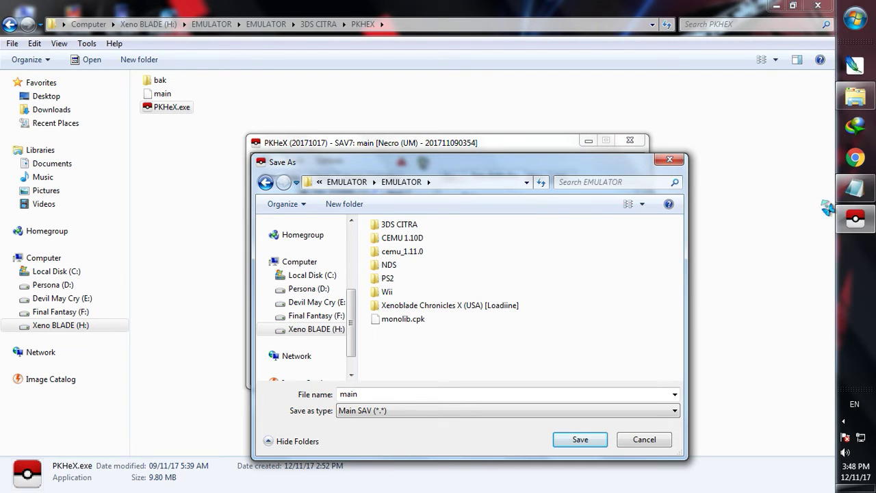
# Switch to Notepad and replace the whole note with 'export and replace your oldsave'.
pyautogui.click(855, 187)
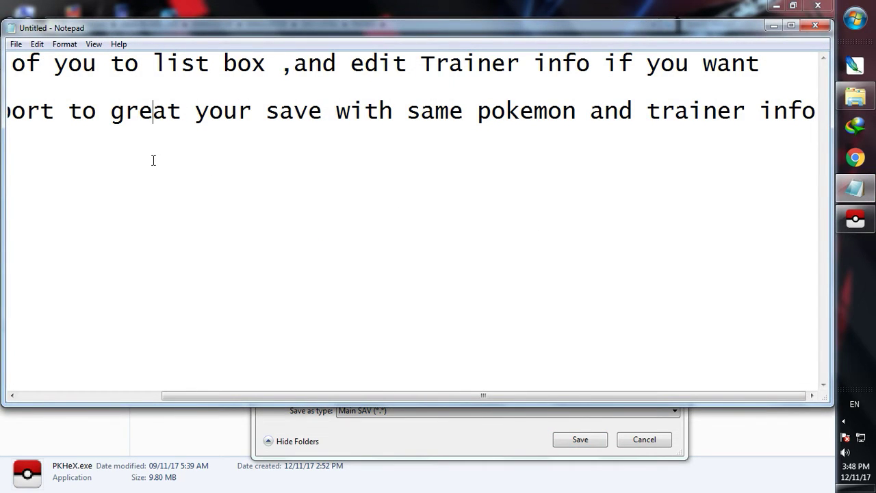
pyautogui.hotkey('ctrl', 'a')
pyautogui.press('BackSpace')
pyautogui.write('expo')
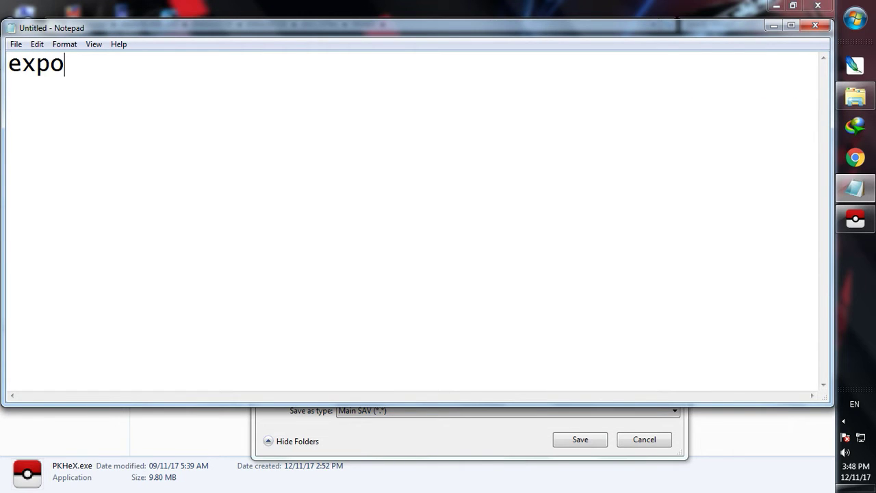
pyautogui.write('rt and')
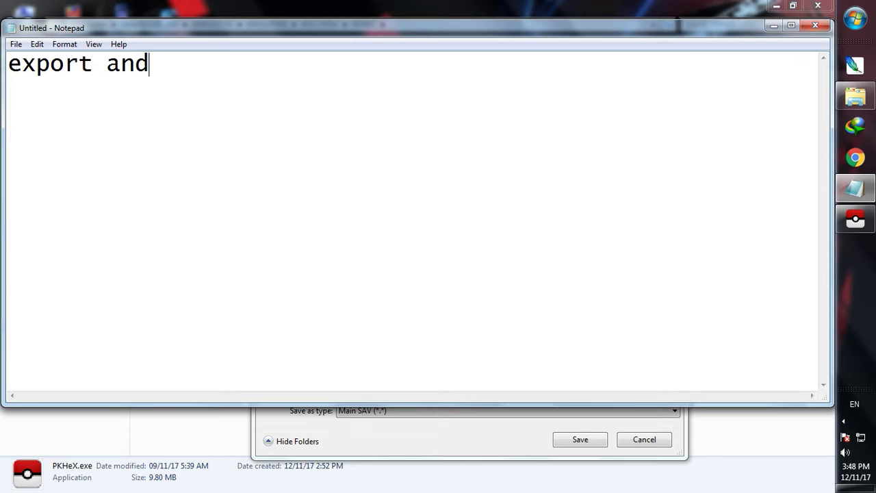
pyautogui.write(' replace yo')
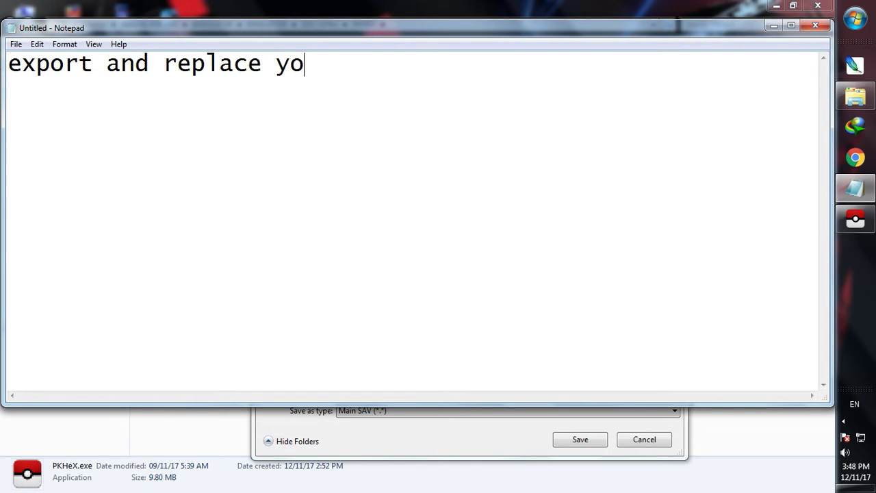
pyautogui.write('ur oldsave')
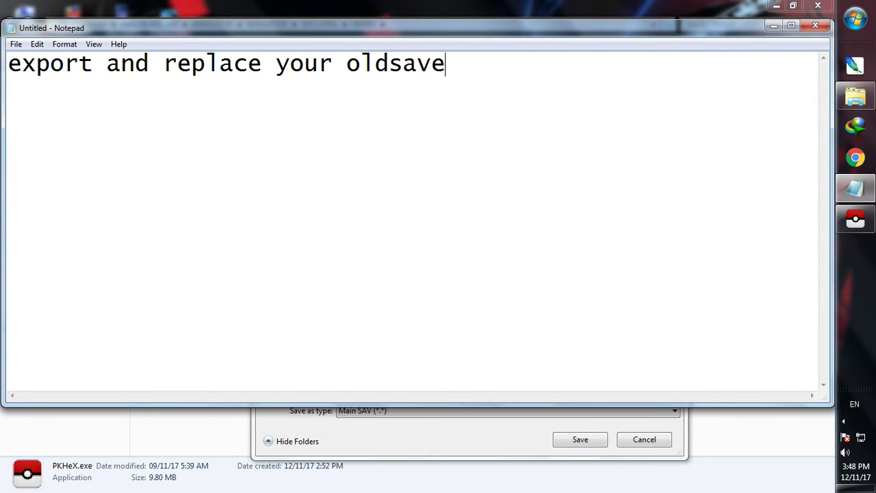